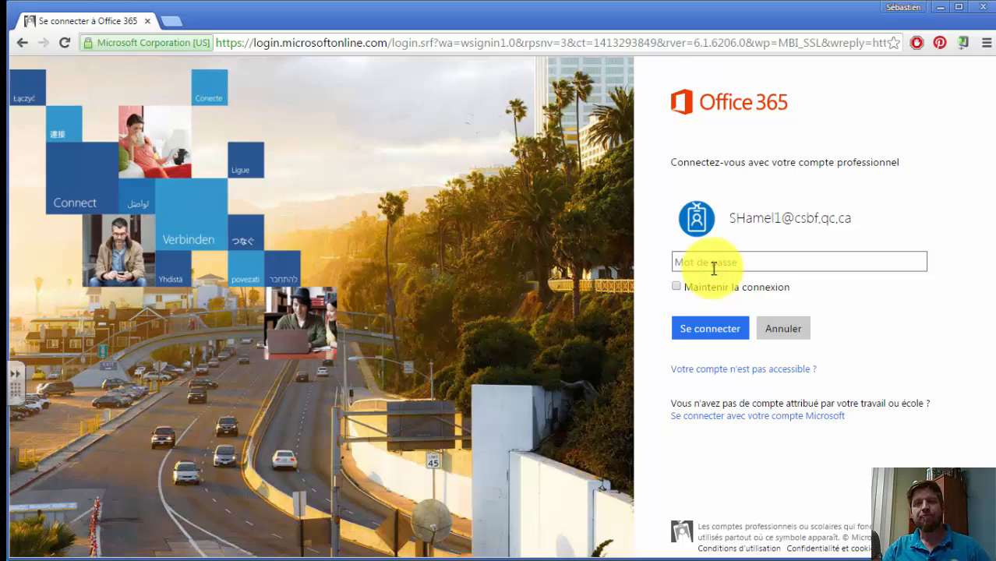
Sign in to Office 365 with the account password and open the Calendrier app
click(713, 263)
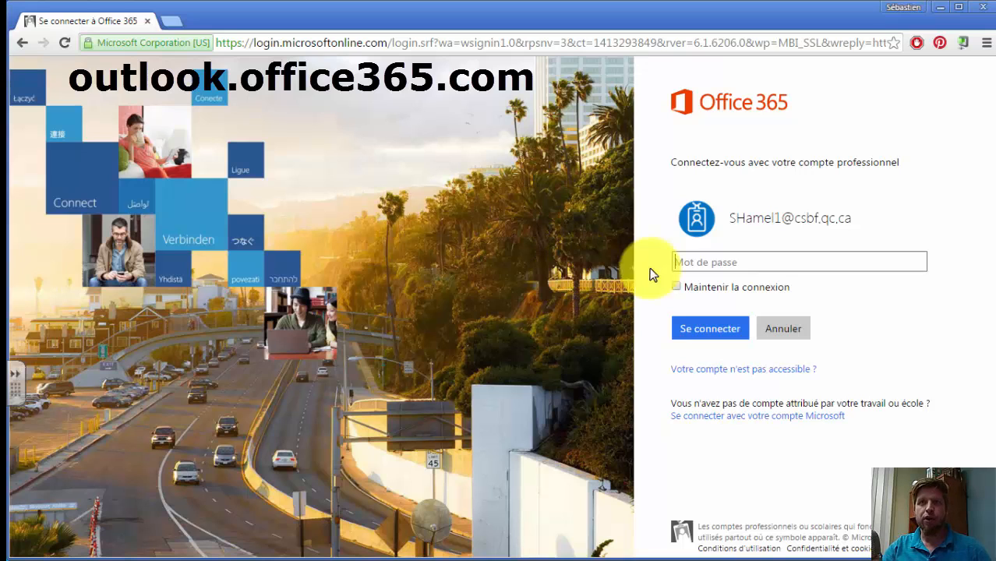
click(725, 261)
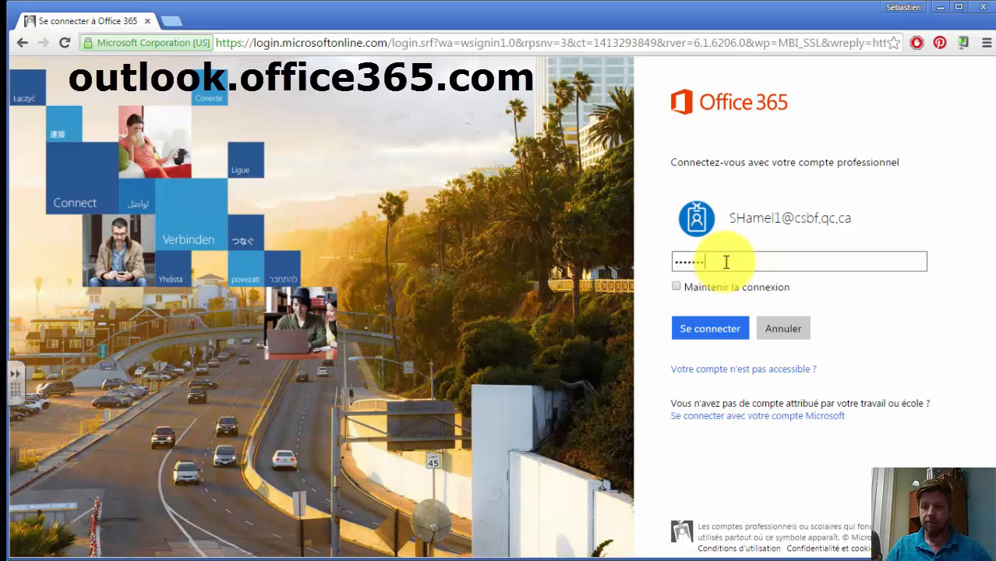
click(710, 331)
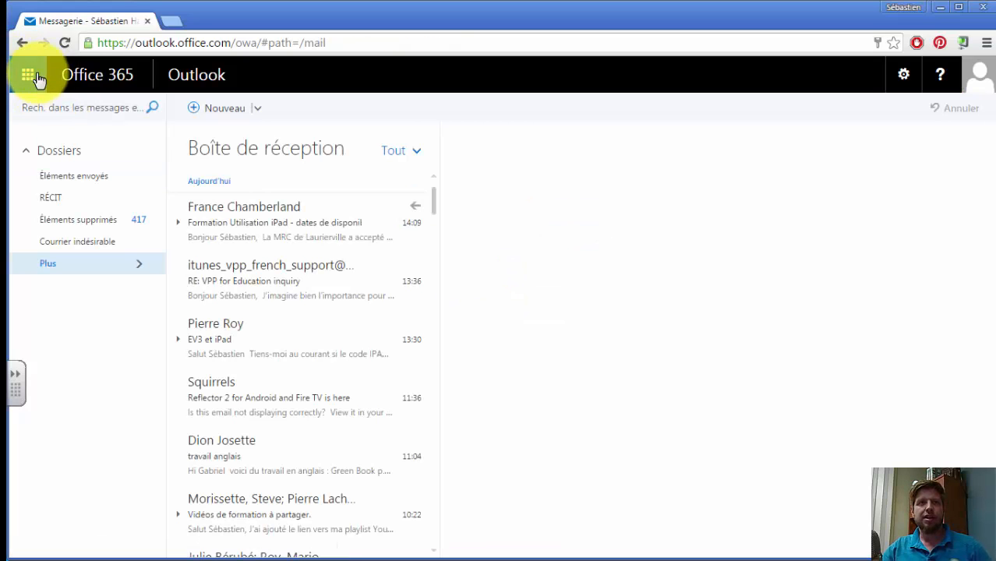
click(27, 78)
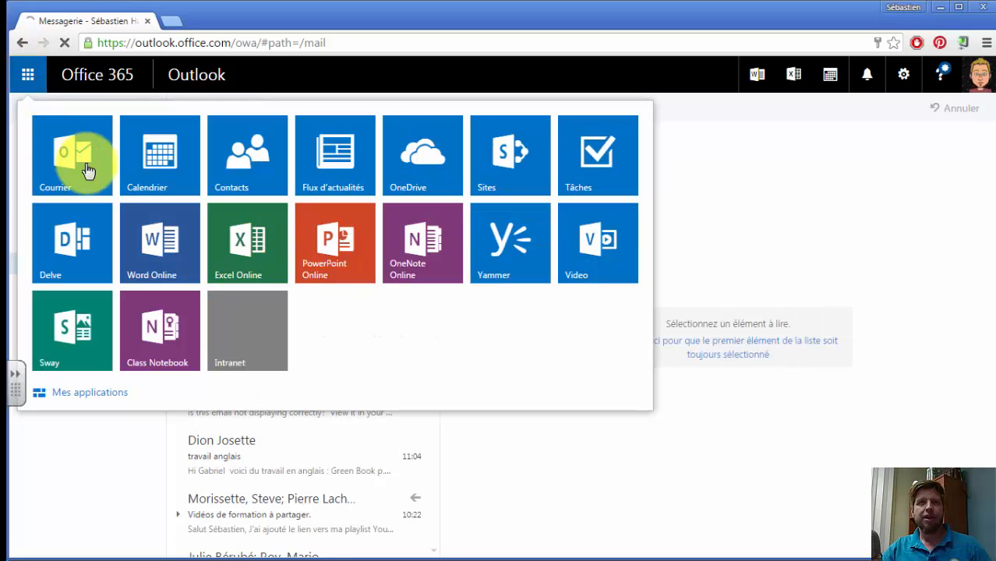
click(154, 158)
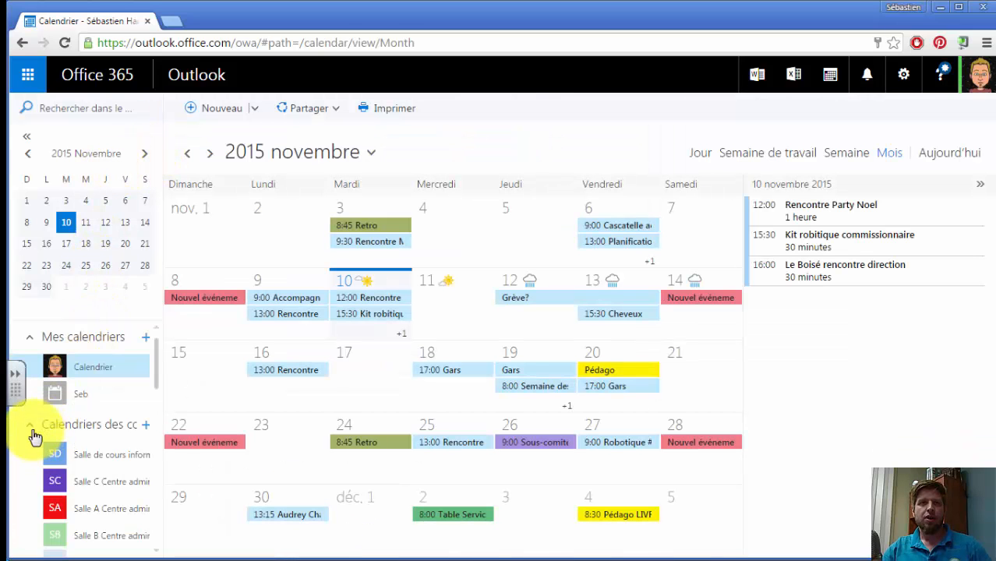
Search the directory for 067local, open the "067 - Le Boisé - Local A-232" calendar under Autres calendriers, and hide the personal calendar
scroll(56, 411, down, 5)
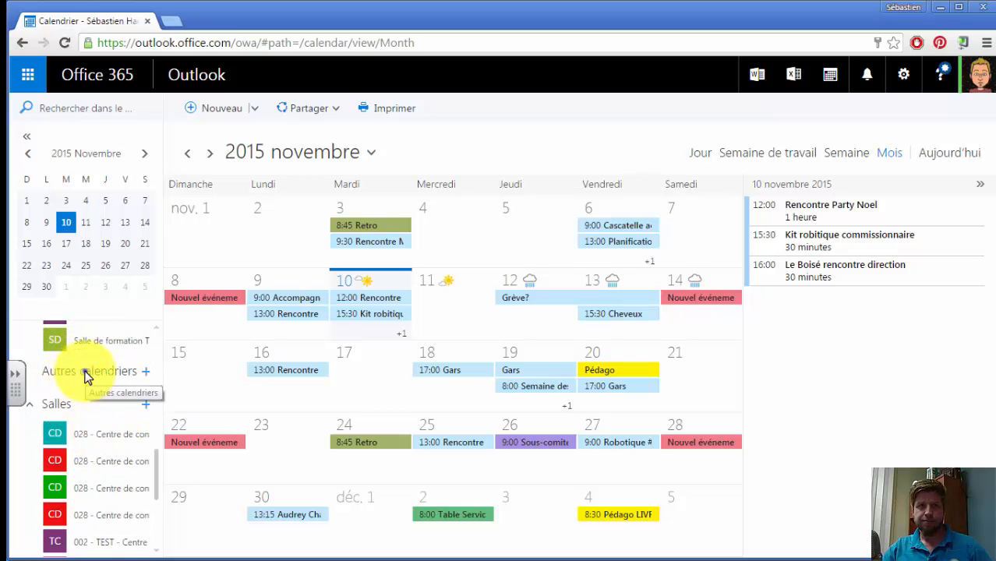
right_click(85, 376)
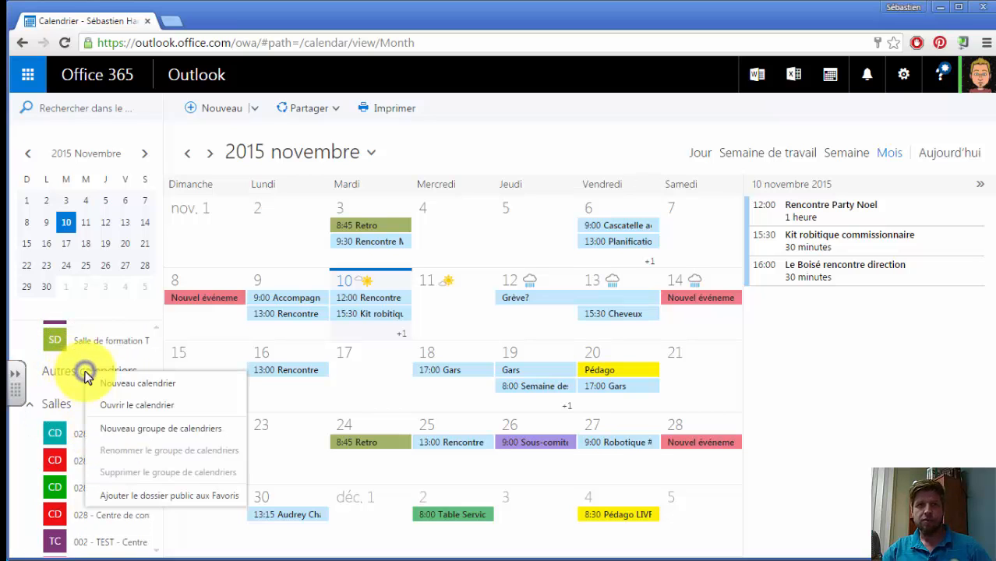
click(160, 407)
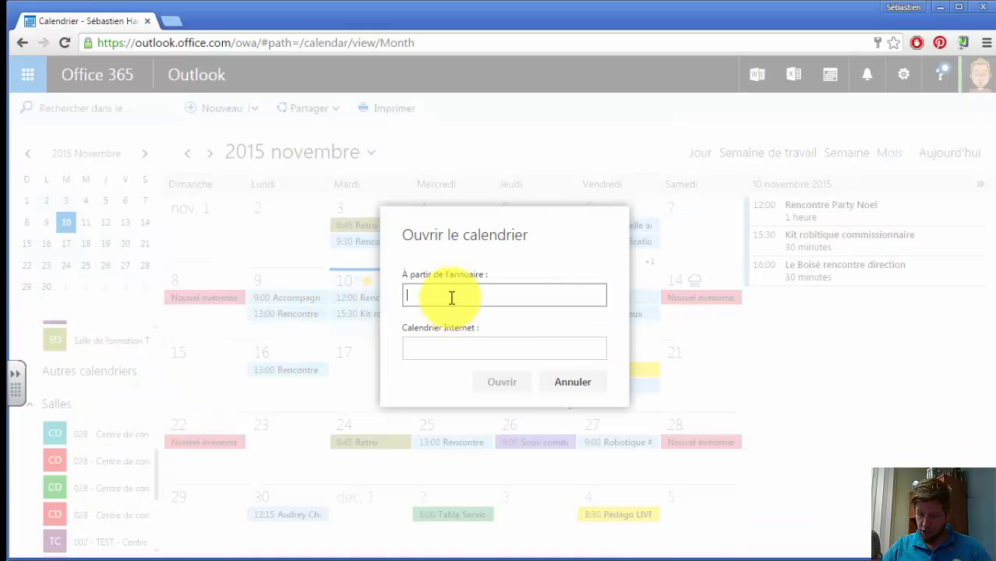
text(067local)
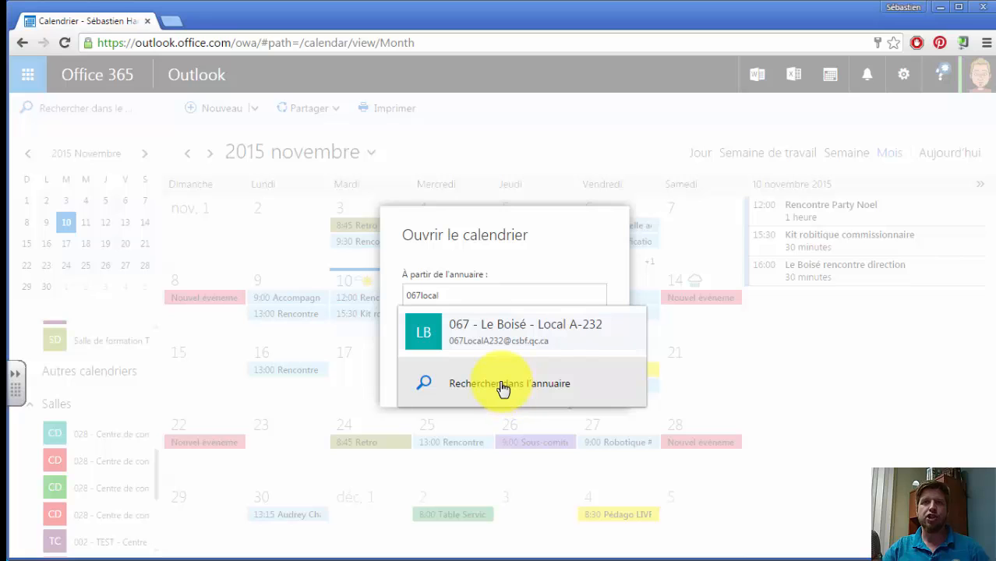
click(500, 382)
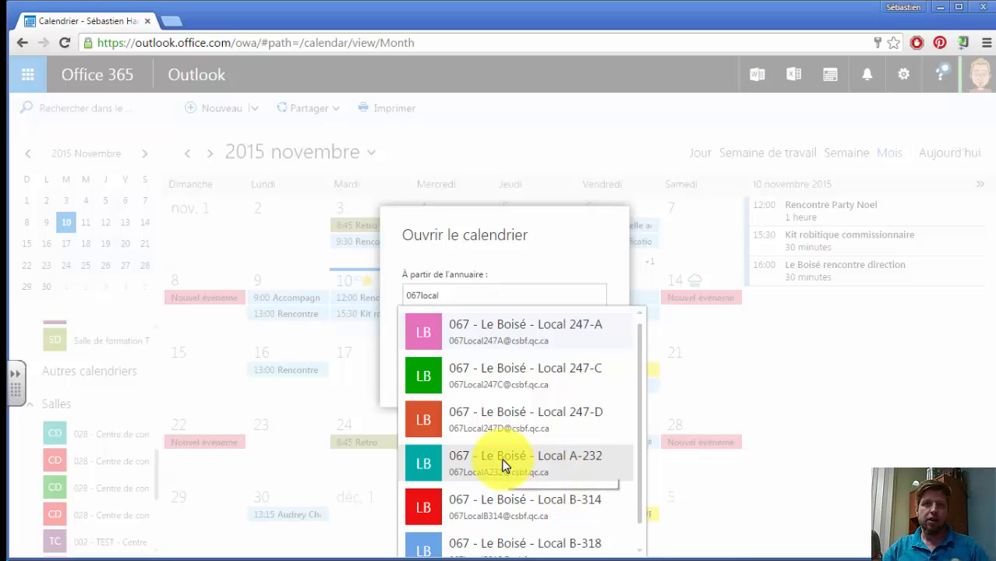
click(550, 456)
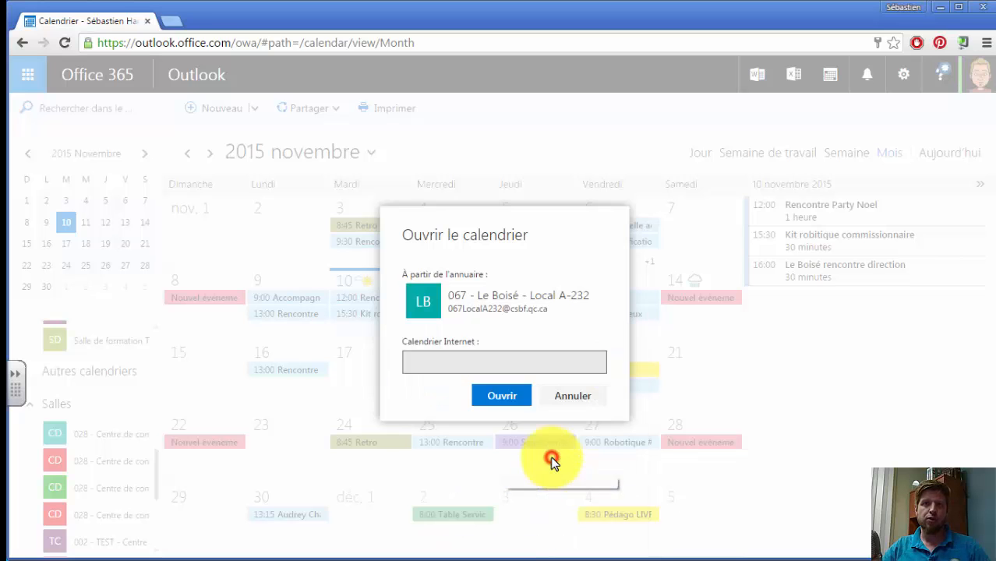
click(499, 398)
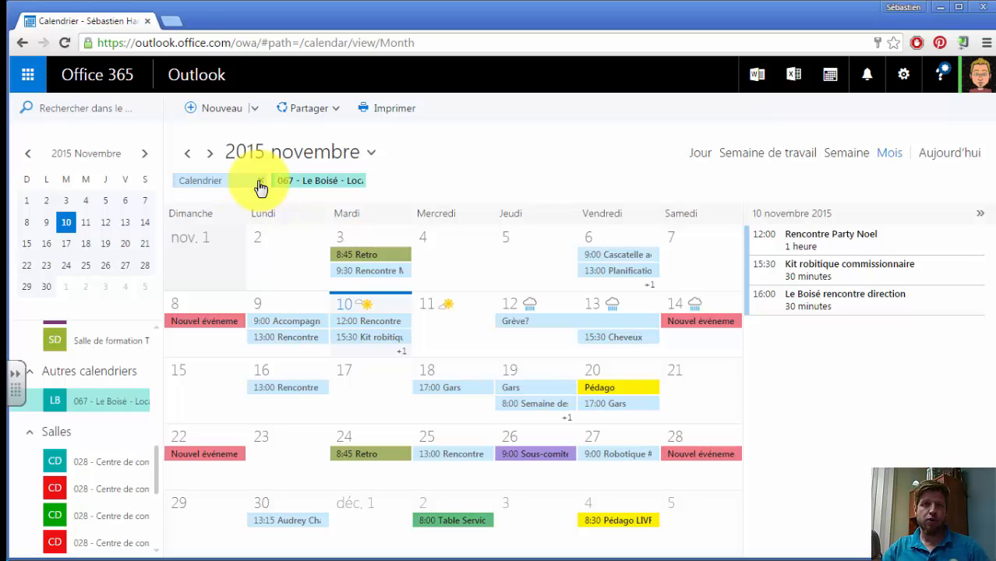
click(260, 182)
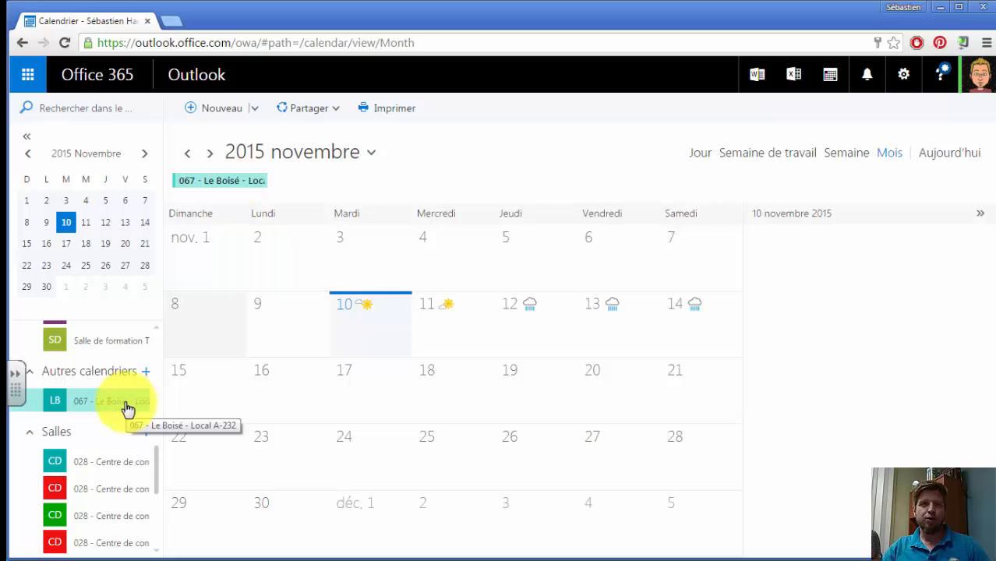
Open the "067 - Le Boisé - Local B-314" calendar from the directory under Autres calendriers, searching for 067local
right_click(86, 375)
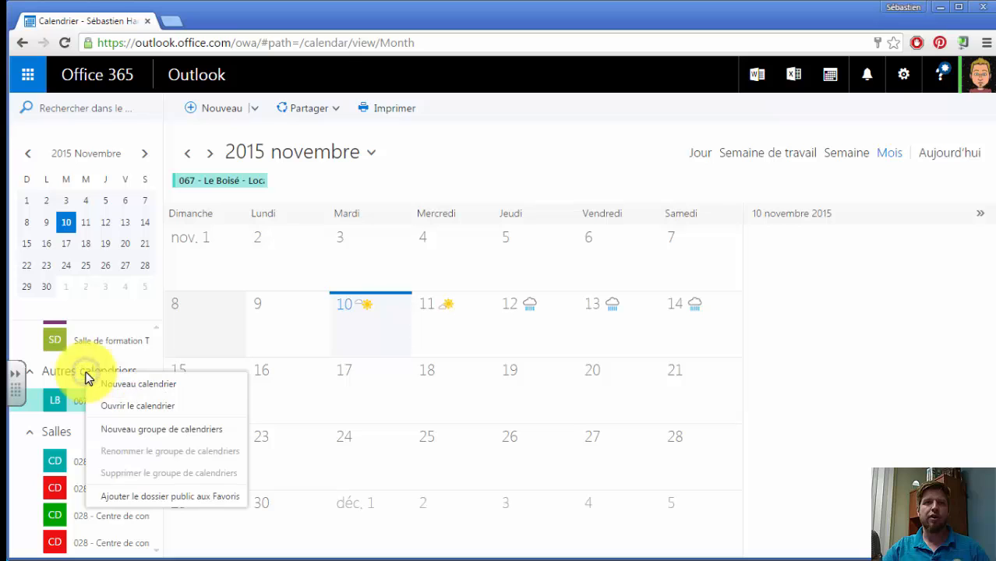
click(136, 409)
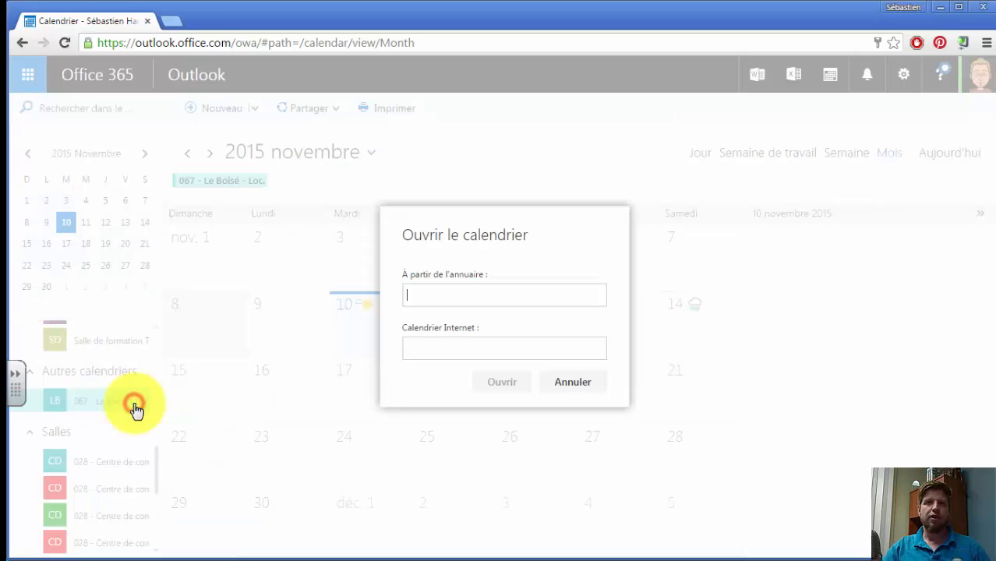
text(067)
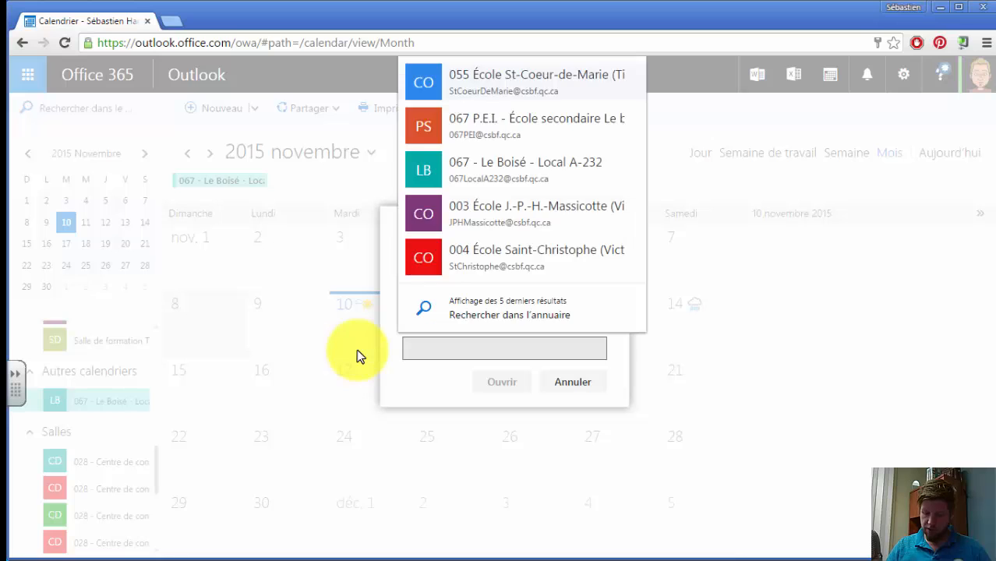
text(local)
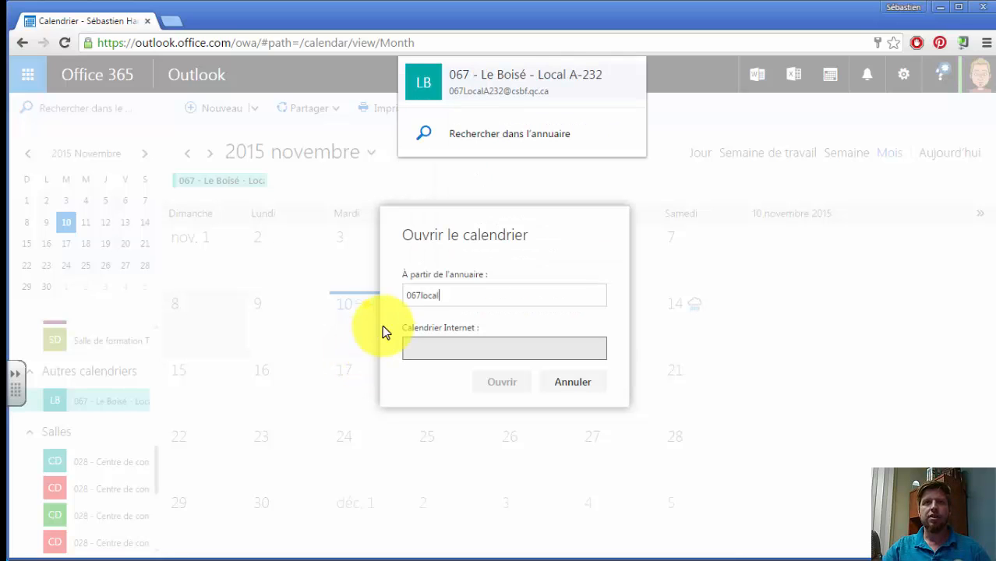
click(485, 135)
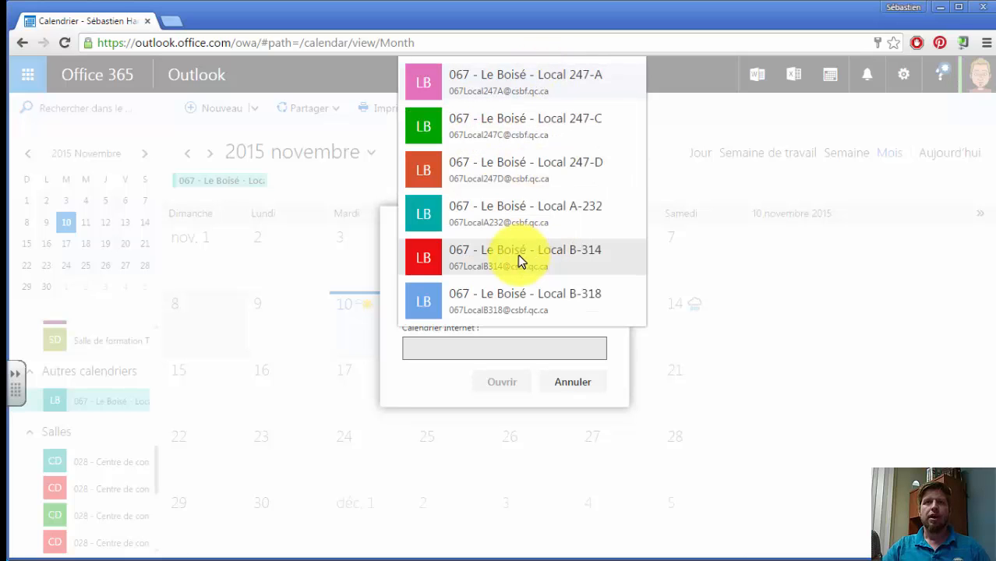
click(514, 262)
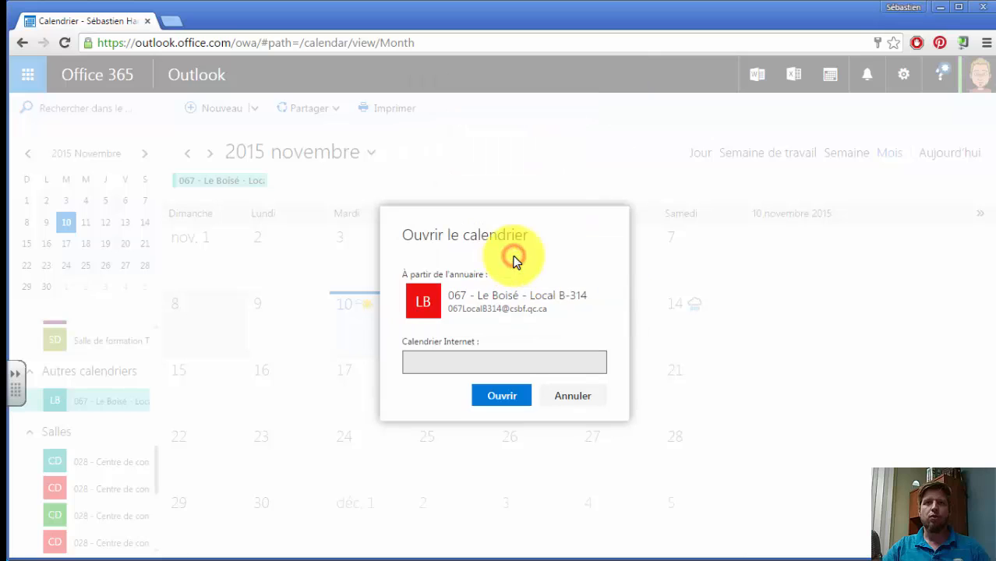
click(500, 398)
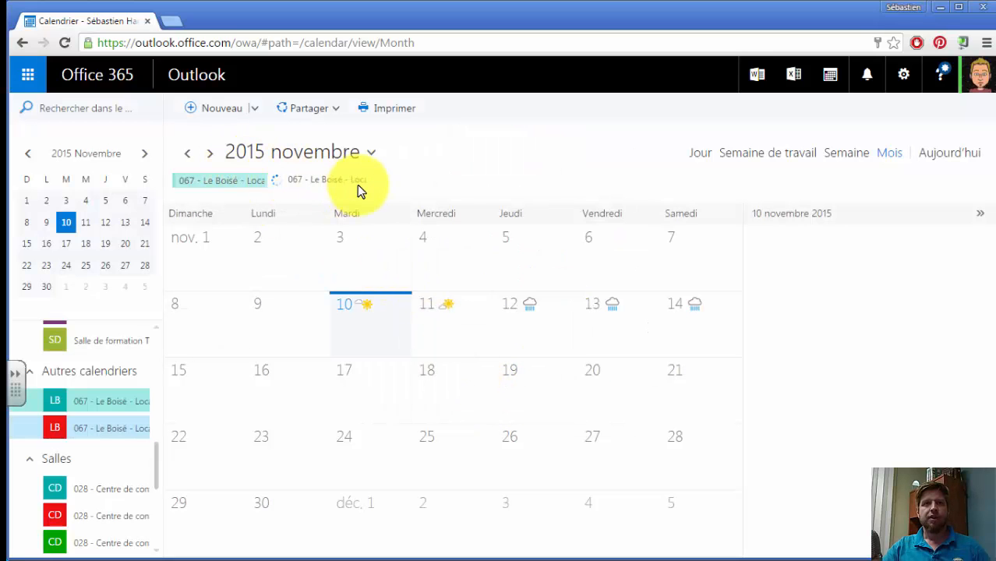
Open the "067 - Le Boisé - Local B-318" calendar from the directory under Autres calendriers, searching for 067local
right_click(80, 371)
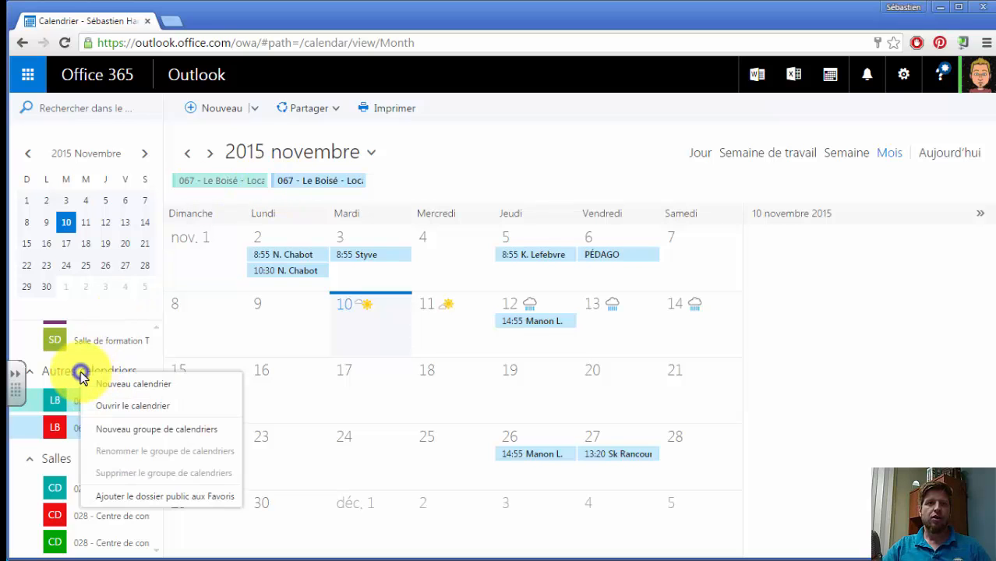
click(146, 410)
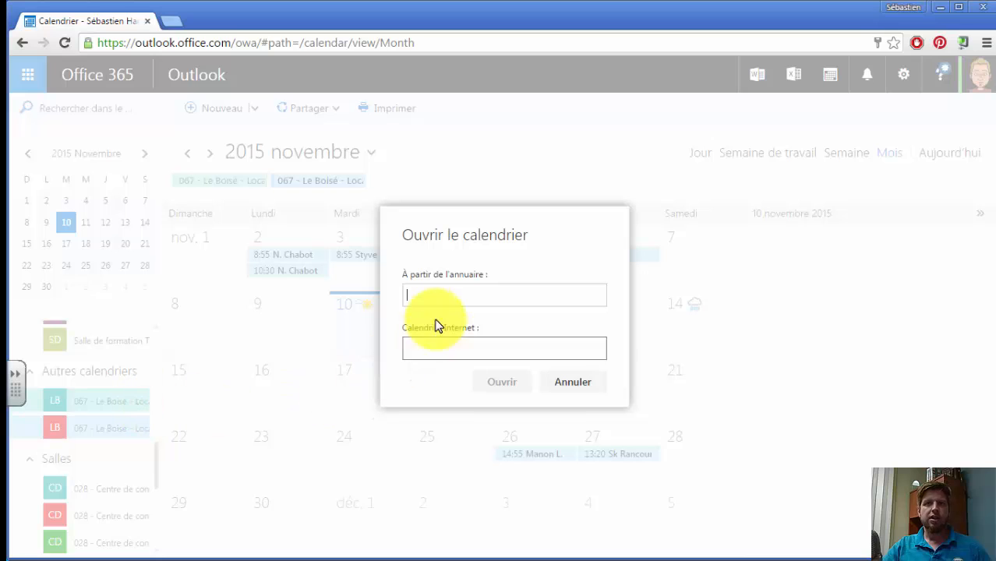
text(067)
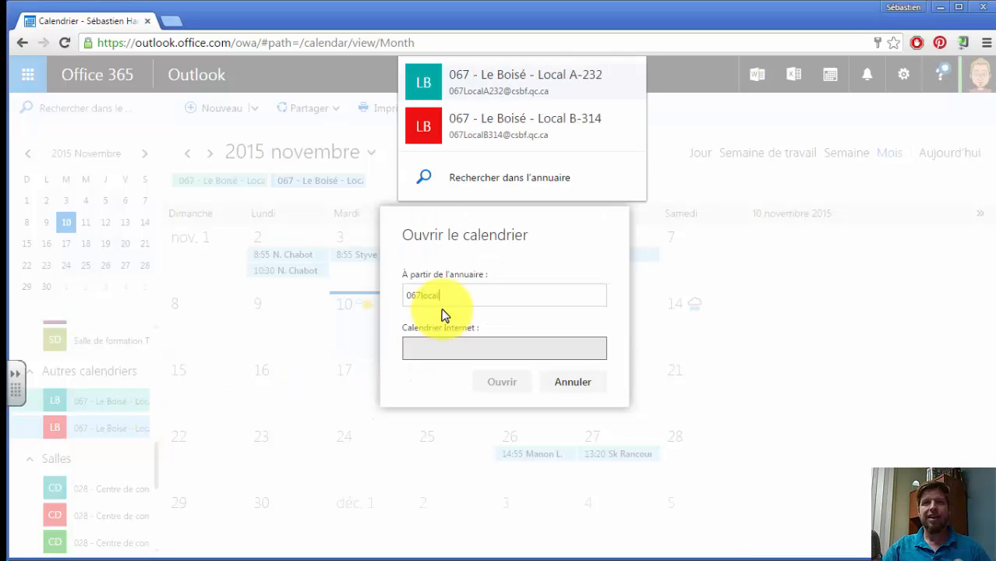
text(local)
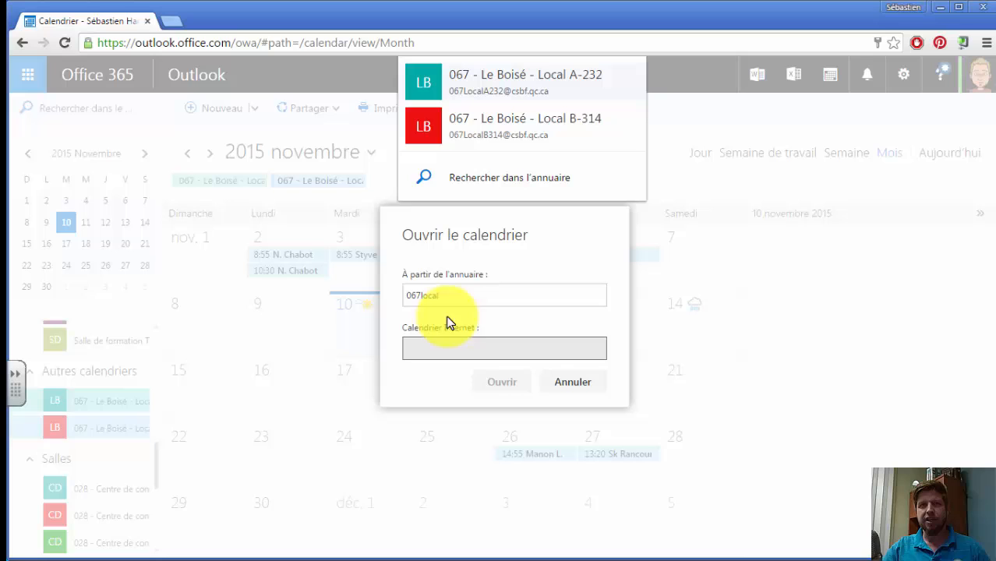
click(465, 179)
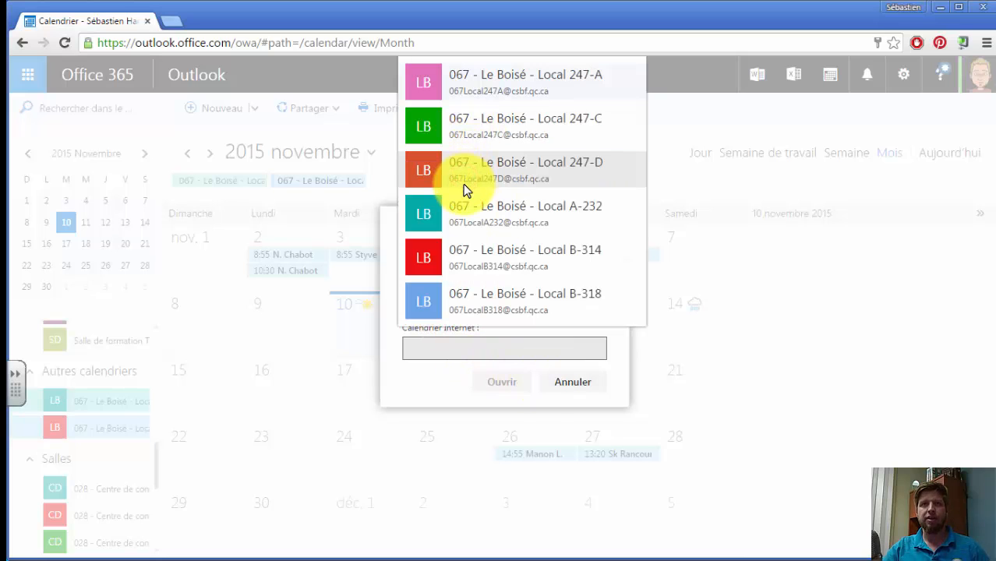
click(504, 297)
click(482, 396)
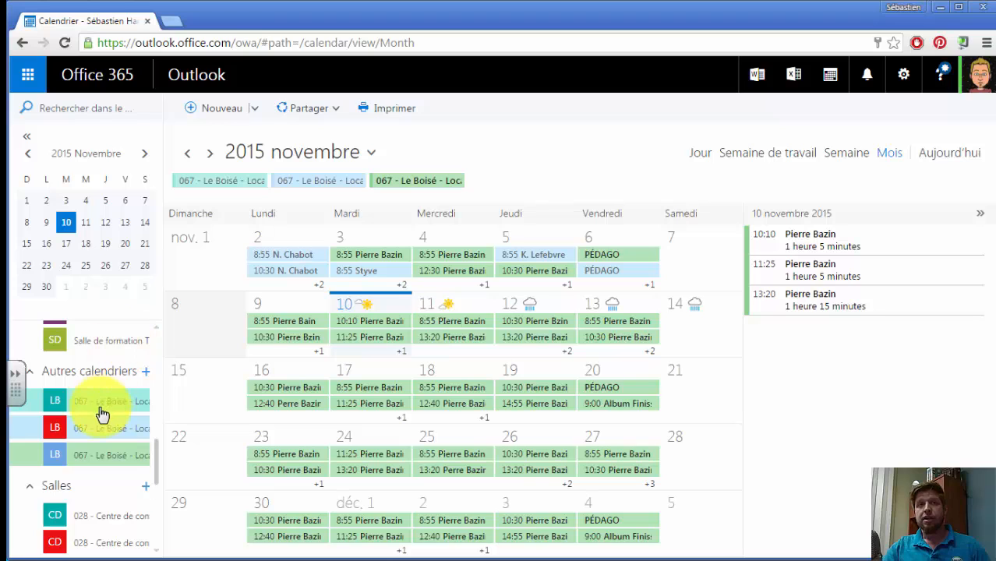
Rename the Local A-232 calendar to "067 - Local A-232" by removing the school name
right_click(99, 406)
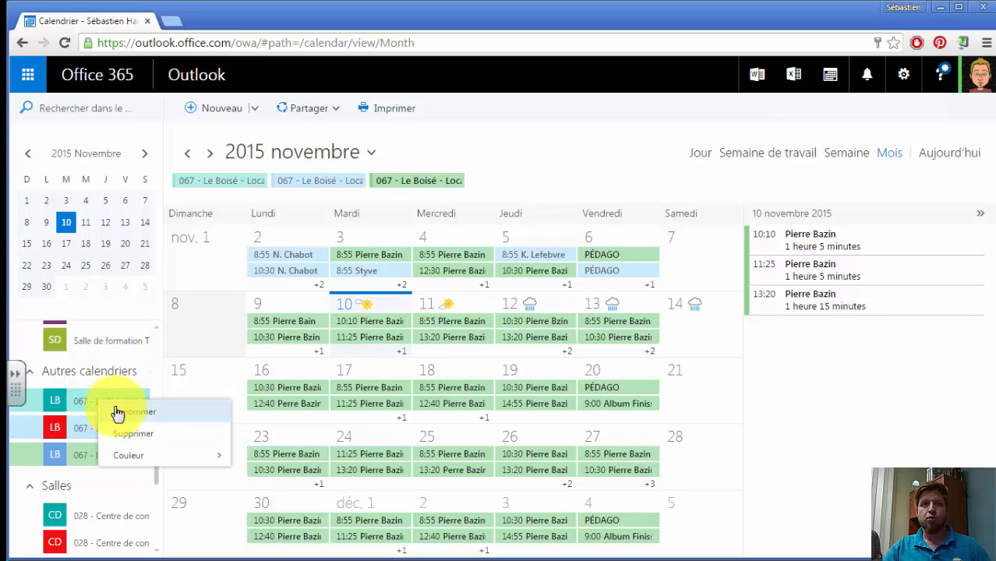
click(127, 412)
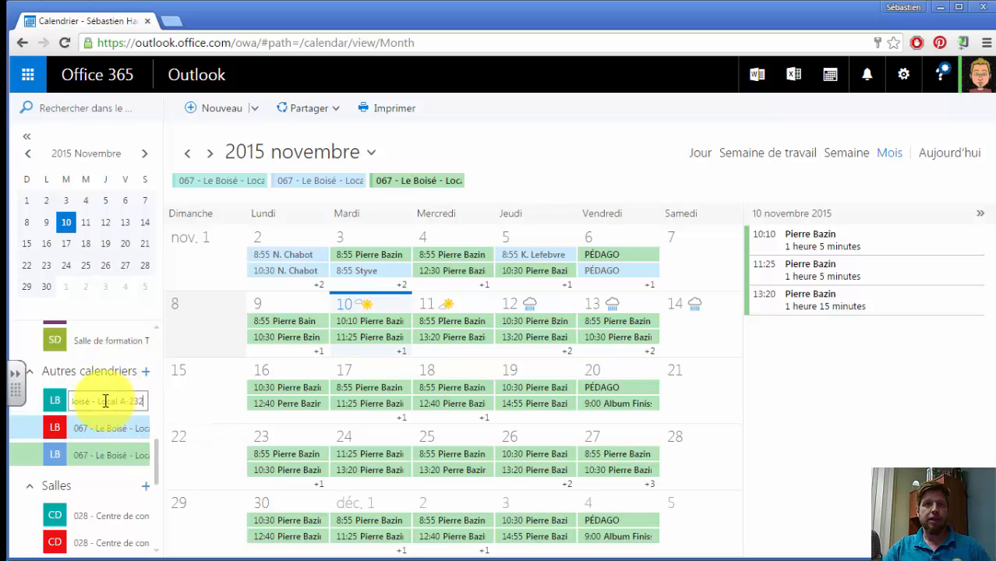
click(89, 403)
drag(89, 403, 140, 403)
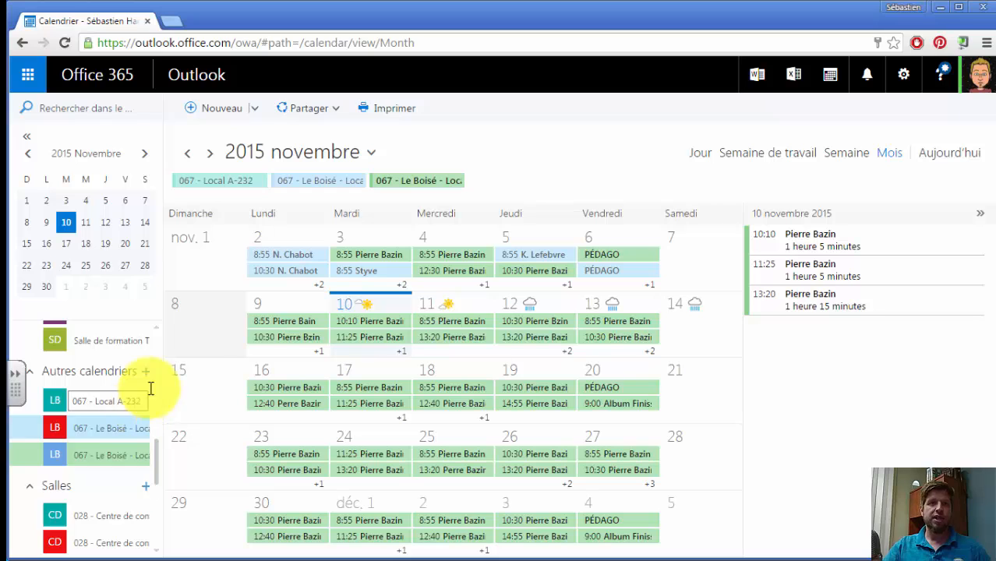
Shorten the names of the other two Le Boisé calendars to "067 - Local B-314" and "067 - Local B-318"
right_click(91, 436)
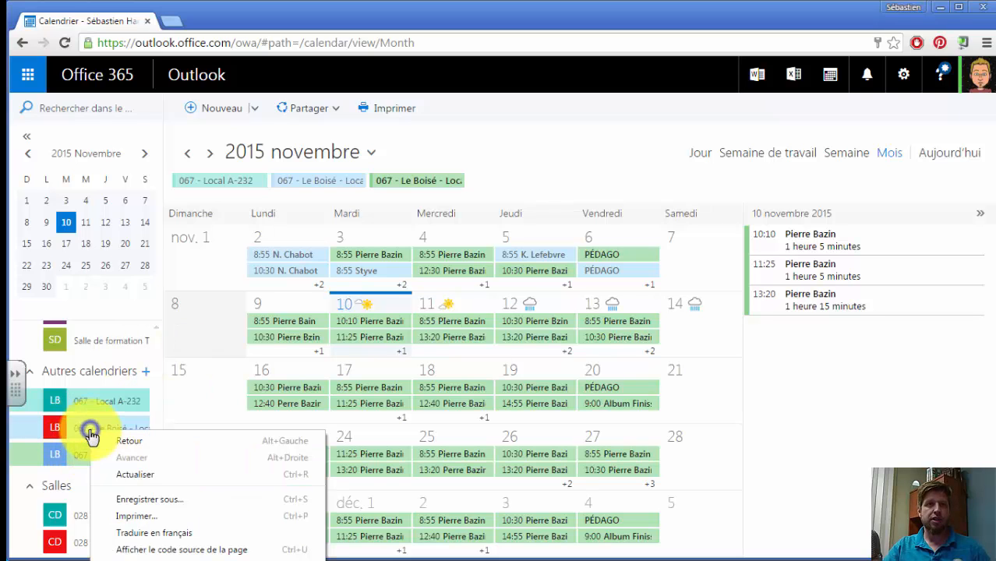
click(89, 435)
right_click(89, 435)
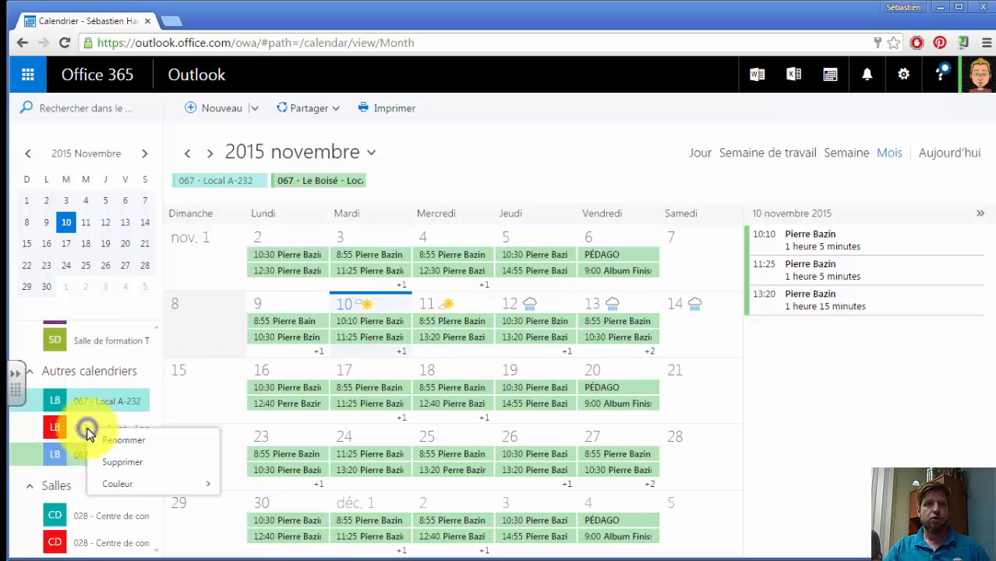
click(114, 441)
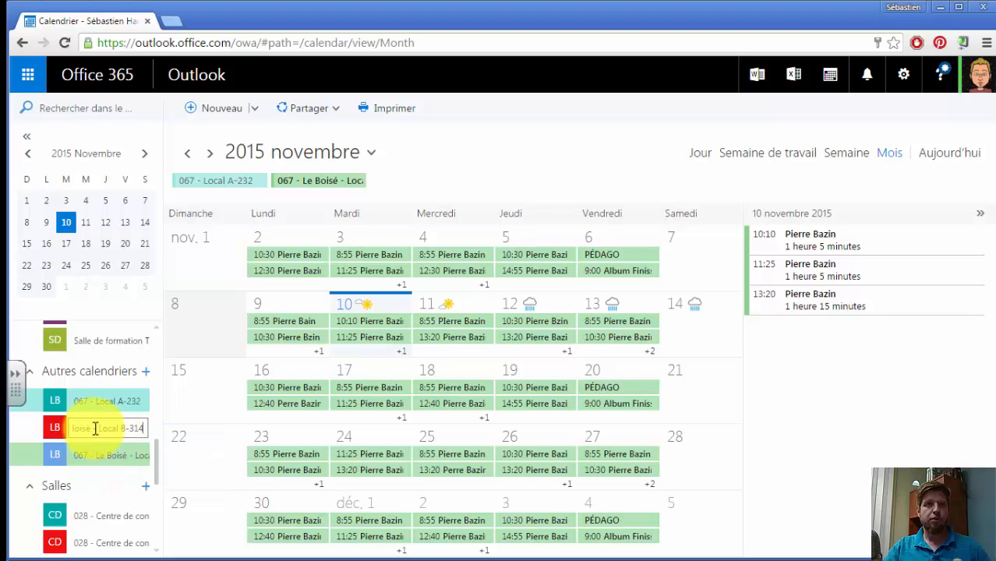
click(98, 429)
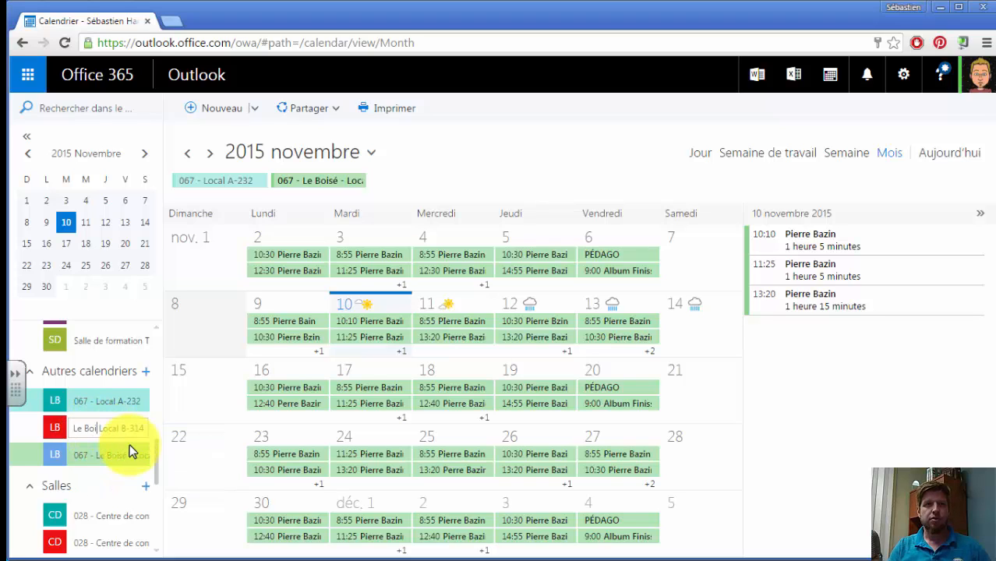
key(Return)
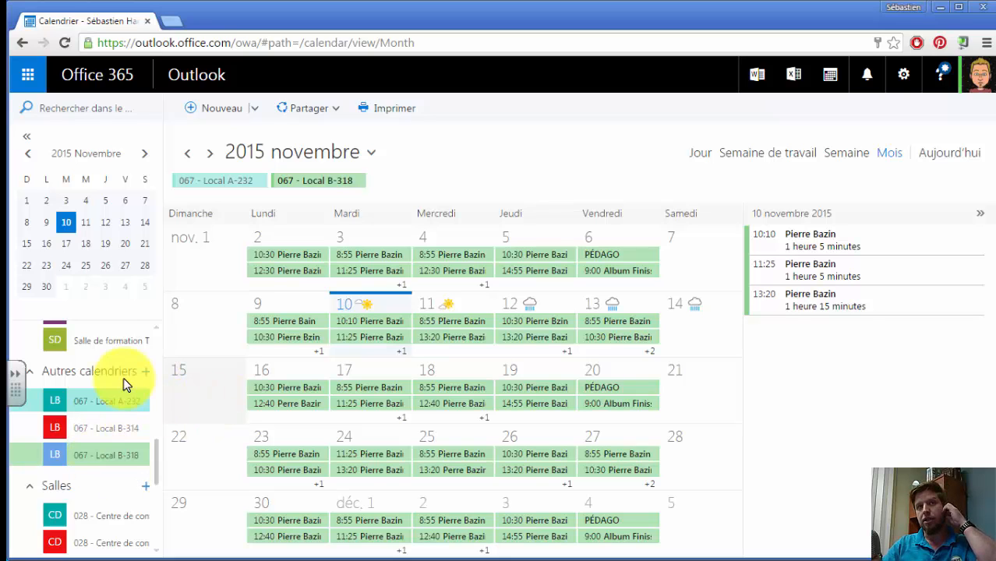
Compare the rooms' monthly reservations by toggling the Local A-232, B-314 and B-318 calendars, leaving A-232 and B-318 displayed
click(97, 450)
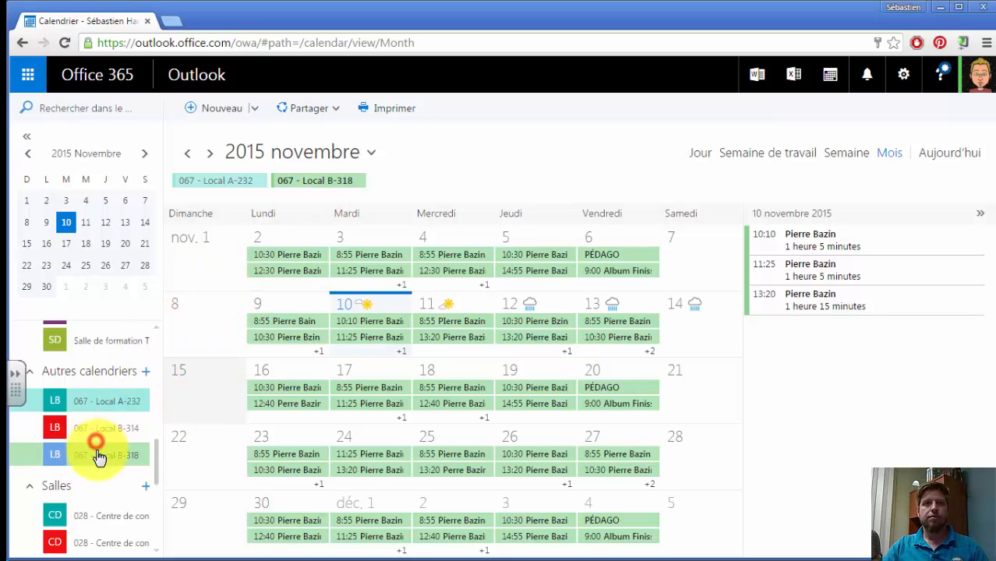
click(96, 432)
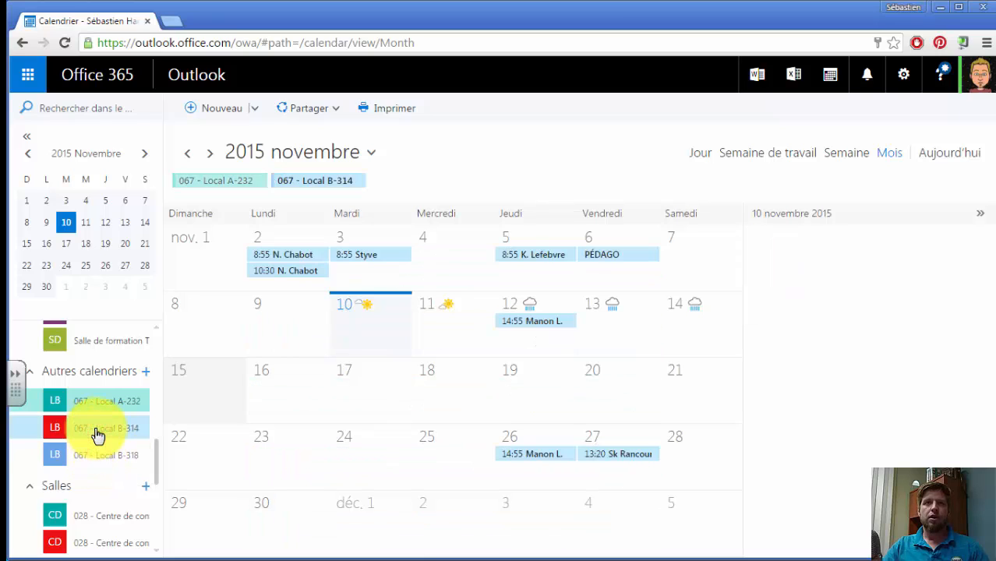
click(102, 402)
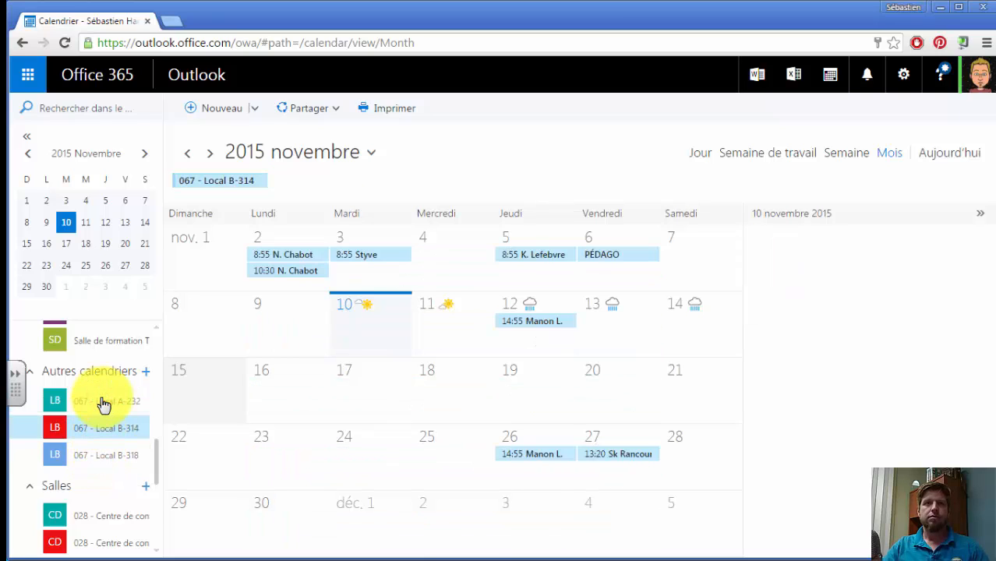
click(99, 459)
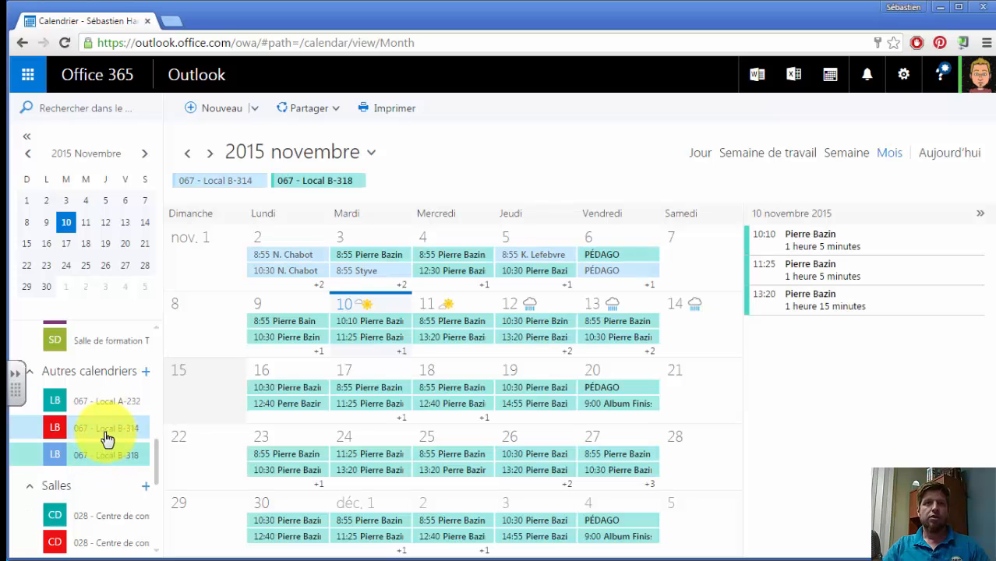
click(106, 433)
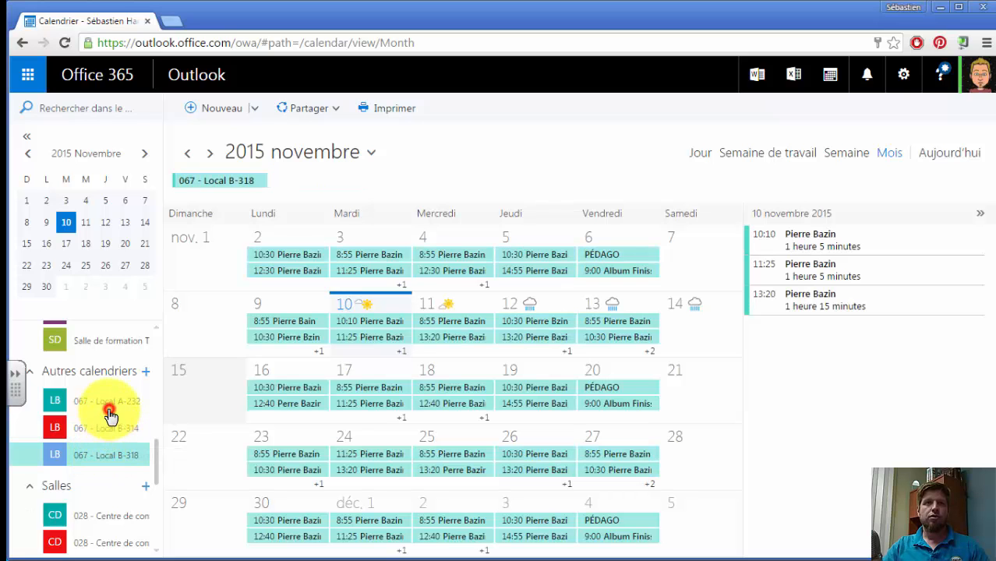
click(109, 406)
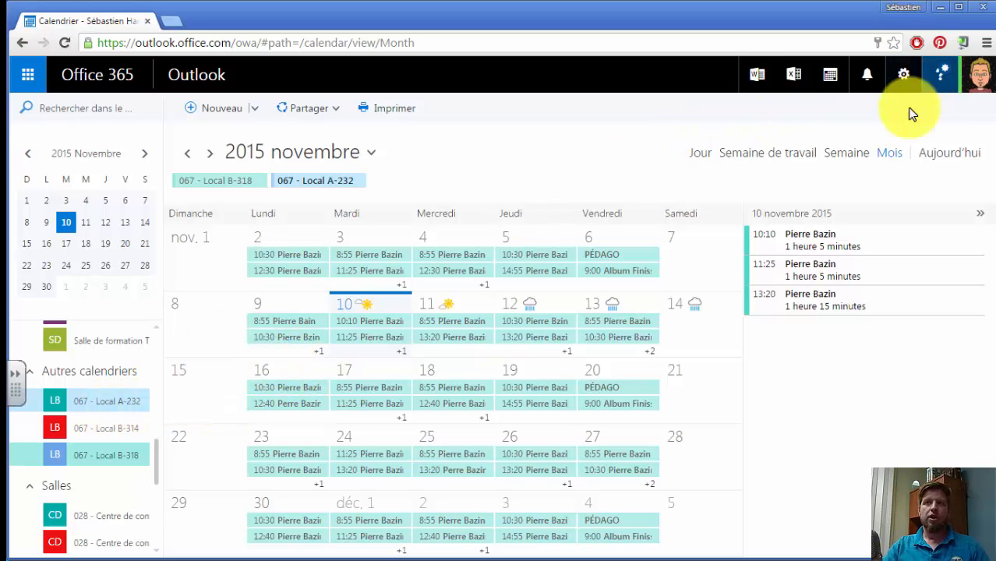
Switch to the day view for 10 November 2015 and leave only the 067 - Local A-232 calendar displayed
click(745, 157)
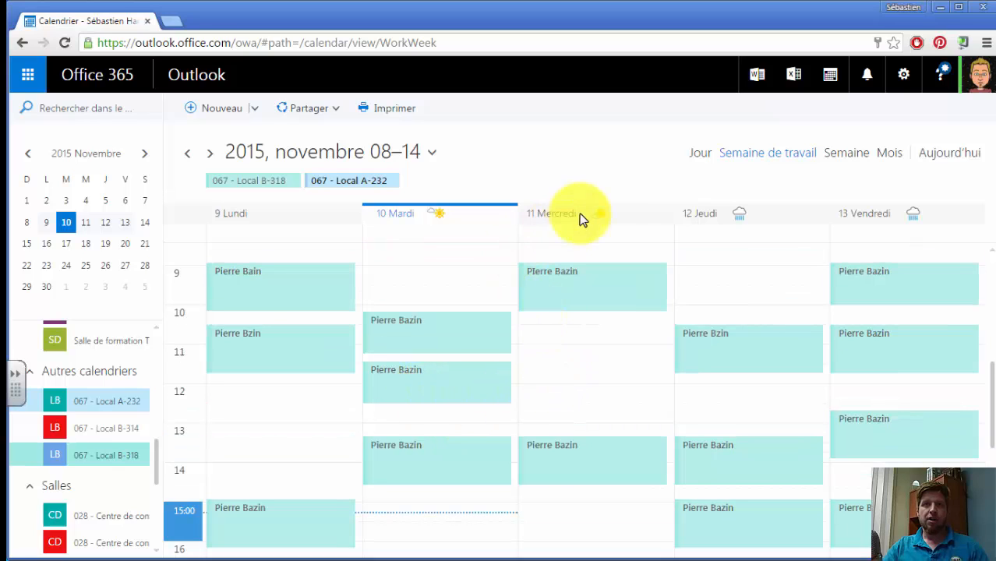
click(701, 152)
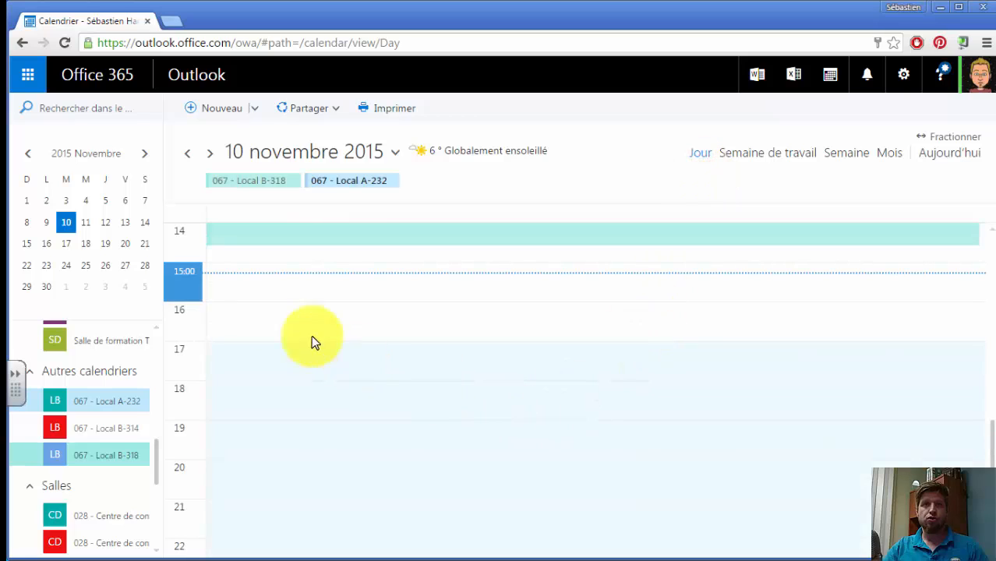
click(96, 403)
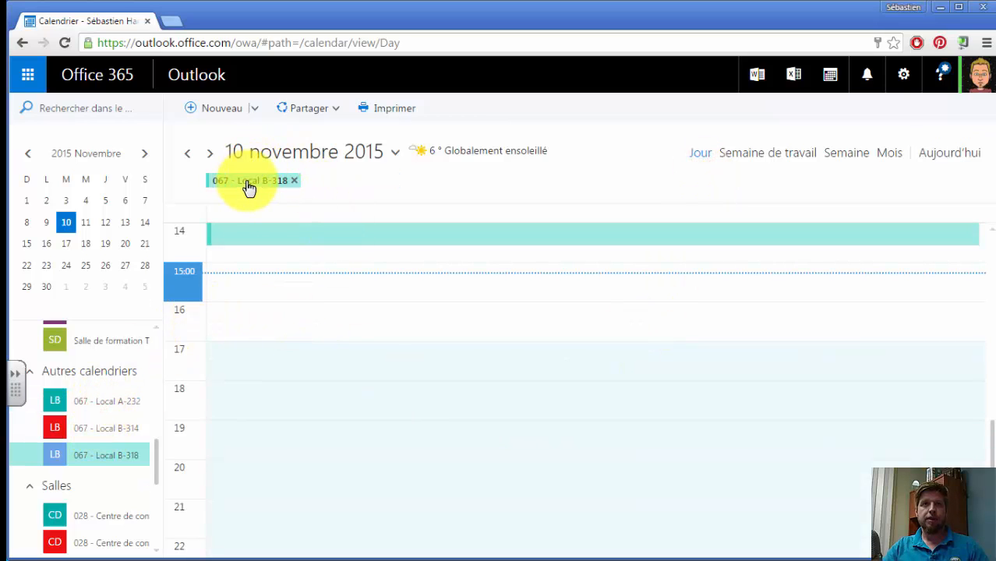
click(114, 405)
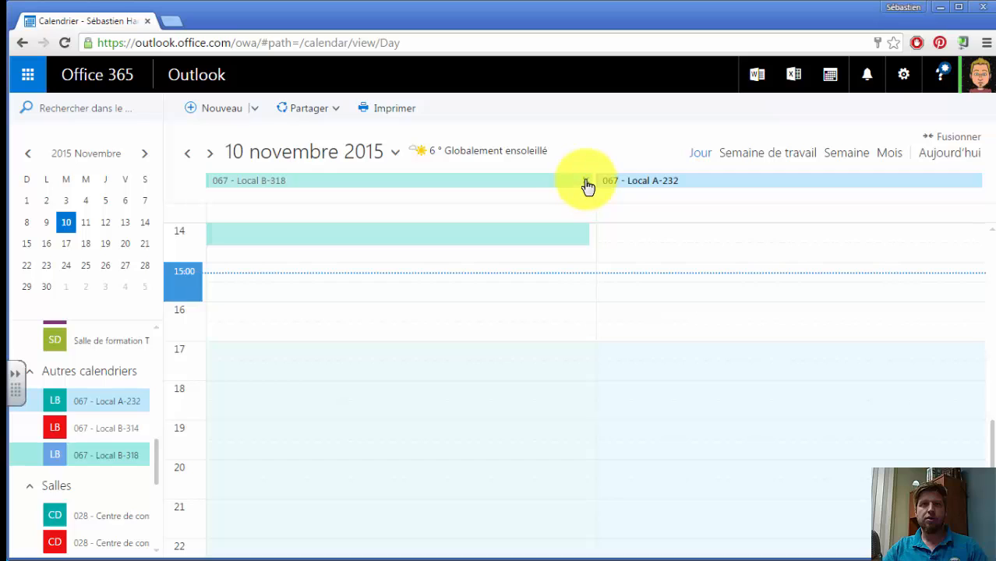
click(585, 183)
scroll(300, 307, up, 1)
scroll(303, 312, up, 4)
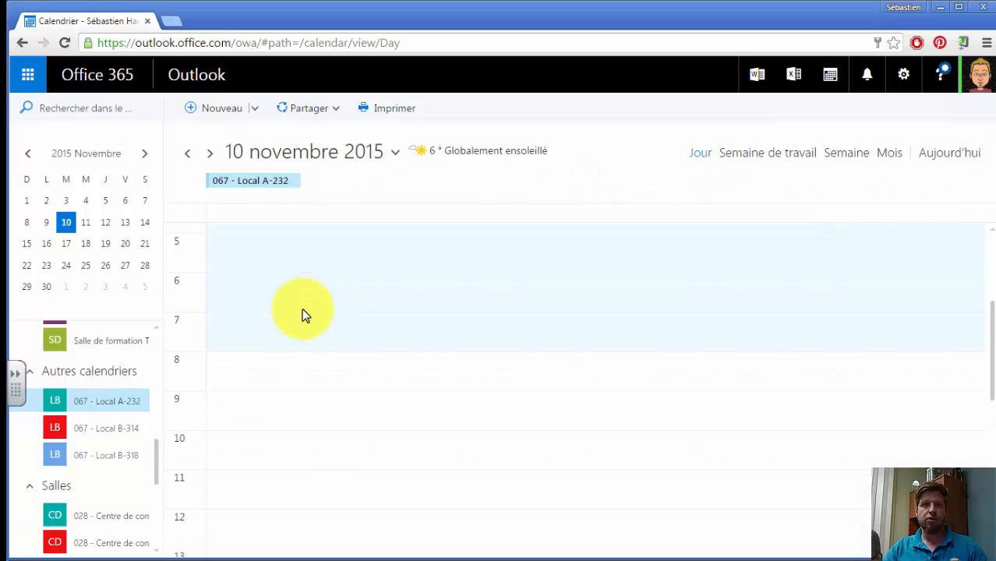
scroll(295, 334, down, 2)
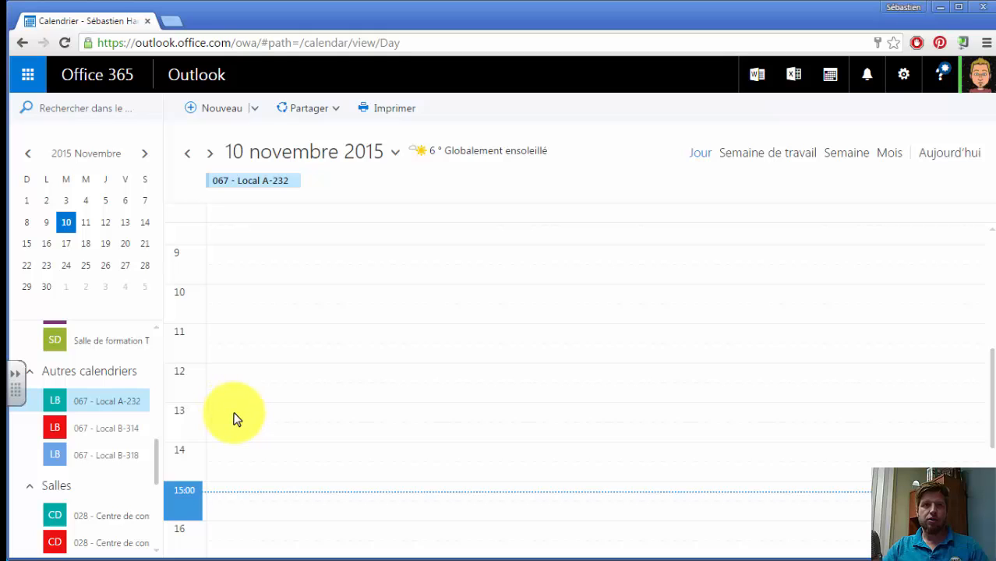
Start a 13:00 reservation on 10 November in the Local A-232 calendar, with the reserving person's full name as title and A232 as location
click(234, 417)
click(807, 304)
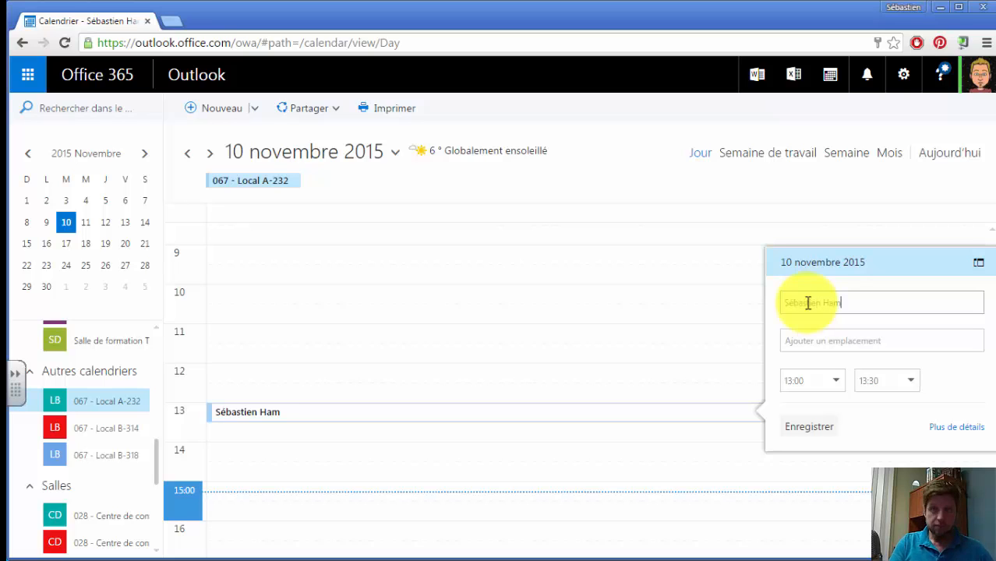
click(802, 341)
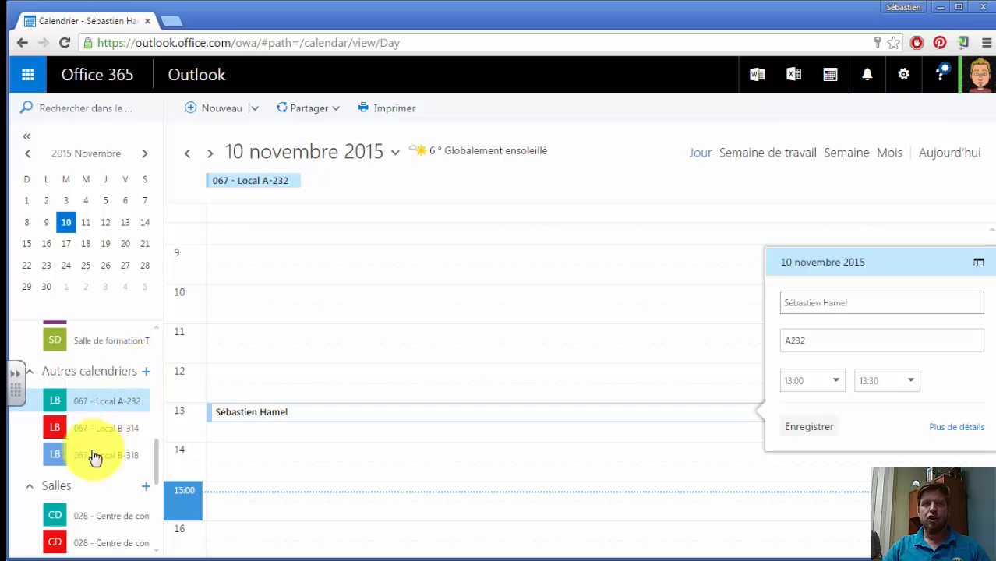
Set the A232 reservation to run from 13:15 to 14:30 and save it
click(887, 380)
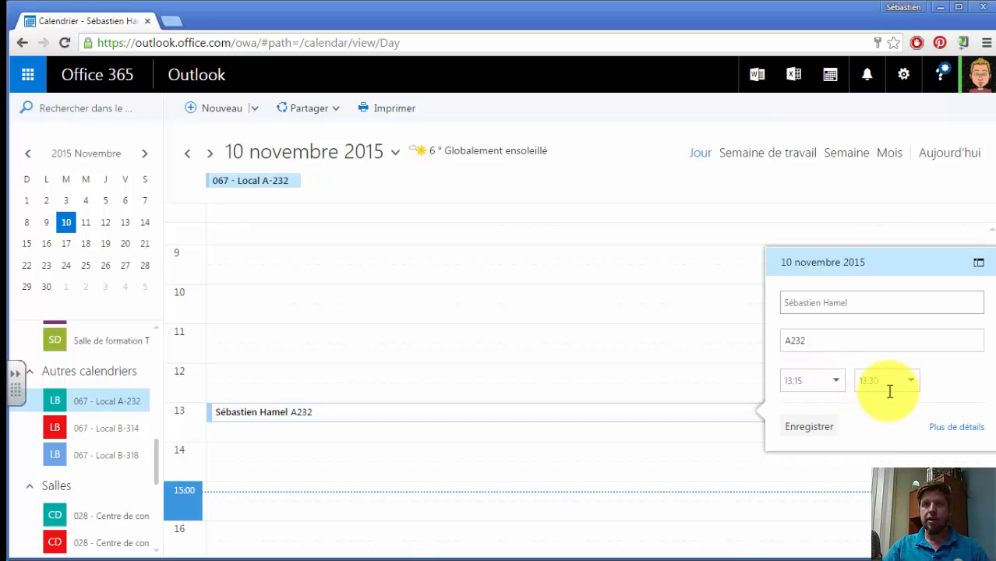
click(869, 380)
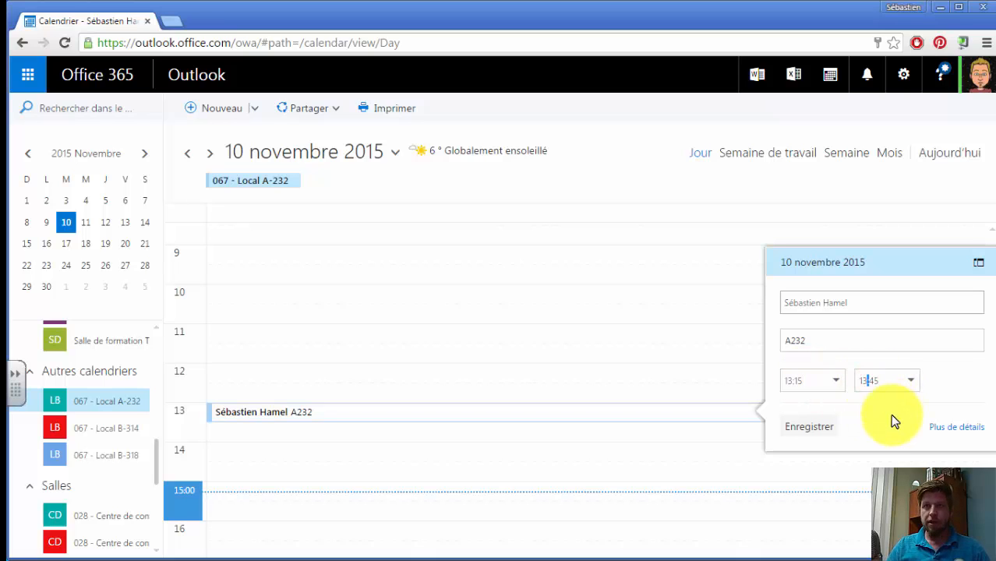
key(Right)
key(Right)
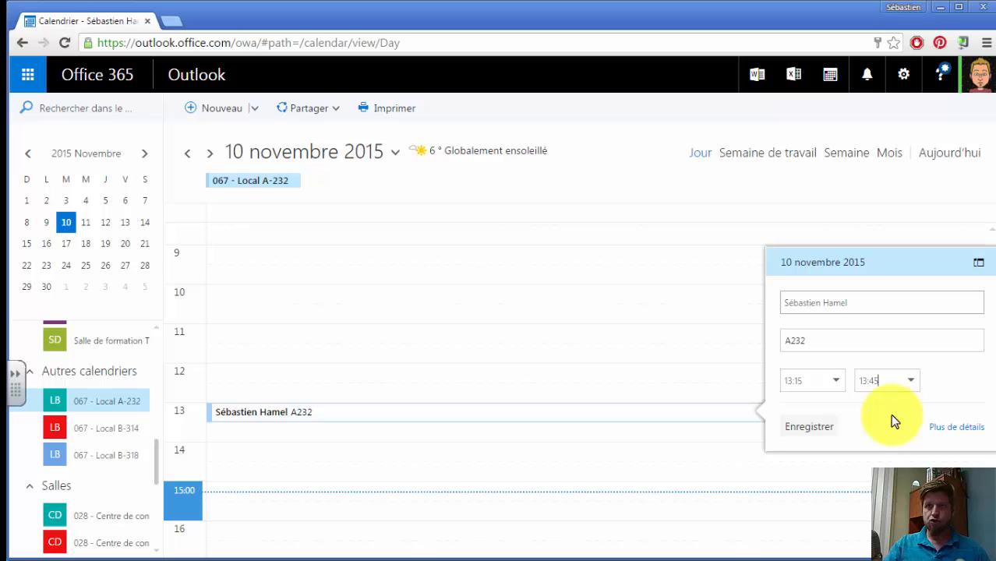
click(910, 381)
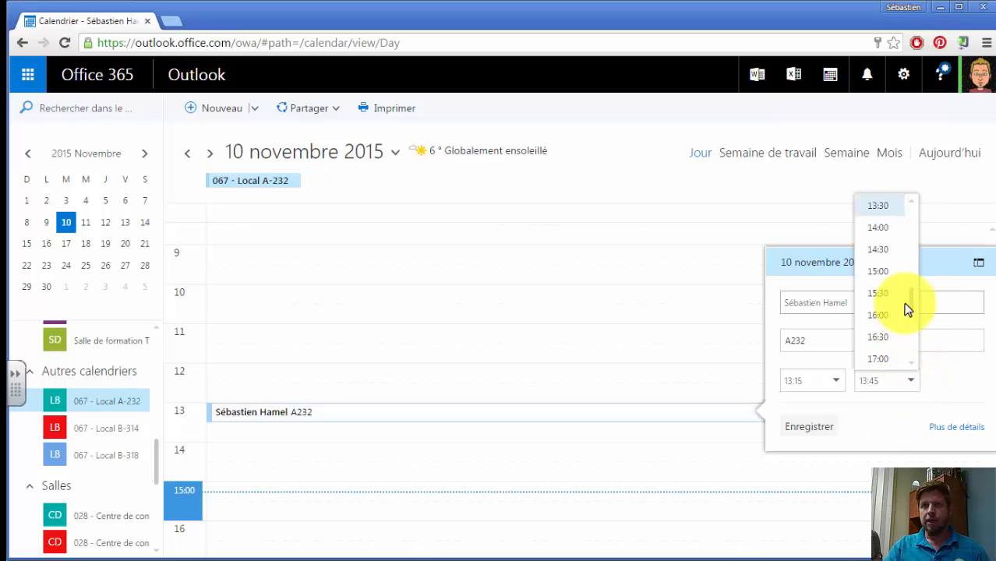
click(882, 250)
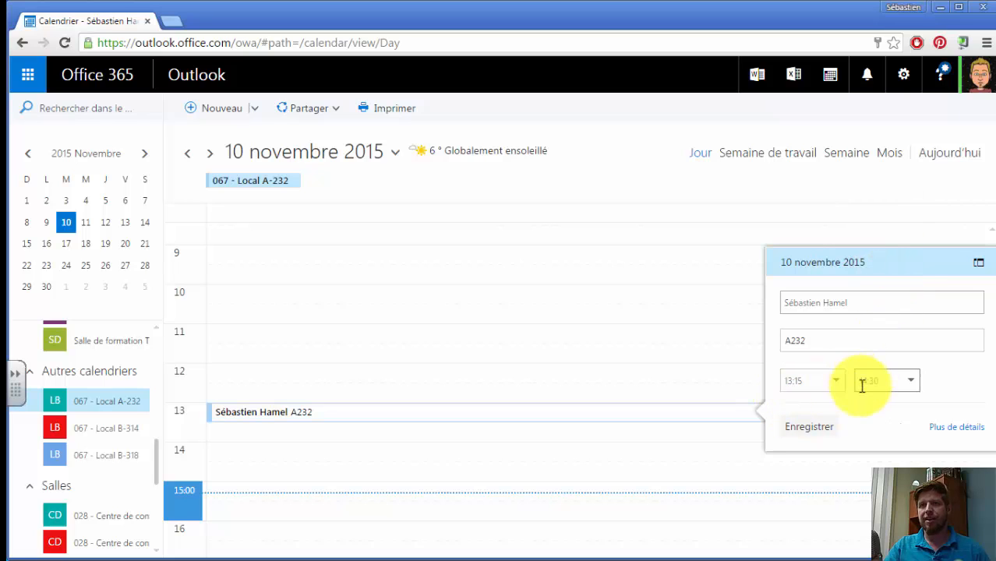
click(800, 431)
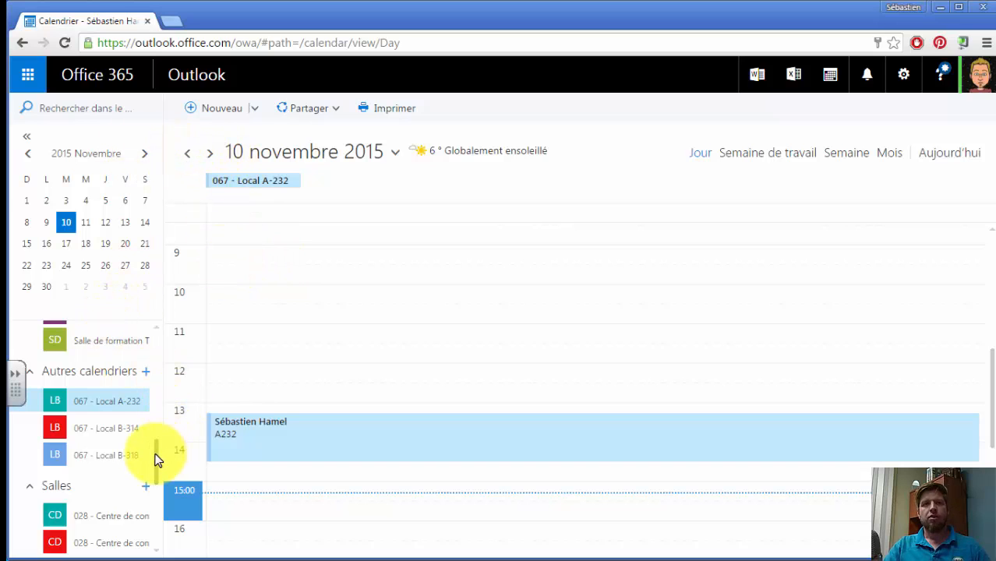
Display the Local B-314 and B-318 calendars alongside A-232 and review the three rooms' reservations in the work week view
mouse_move(156, 454)
mouse_down()
mouse_move(145, 396)
mouse_move(148, 441)
mouse_up()
scroll(147, 441, down, 1)
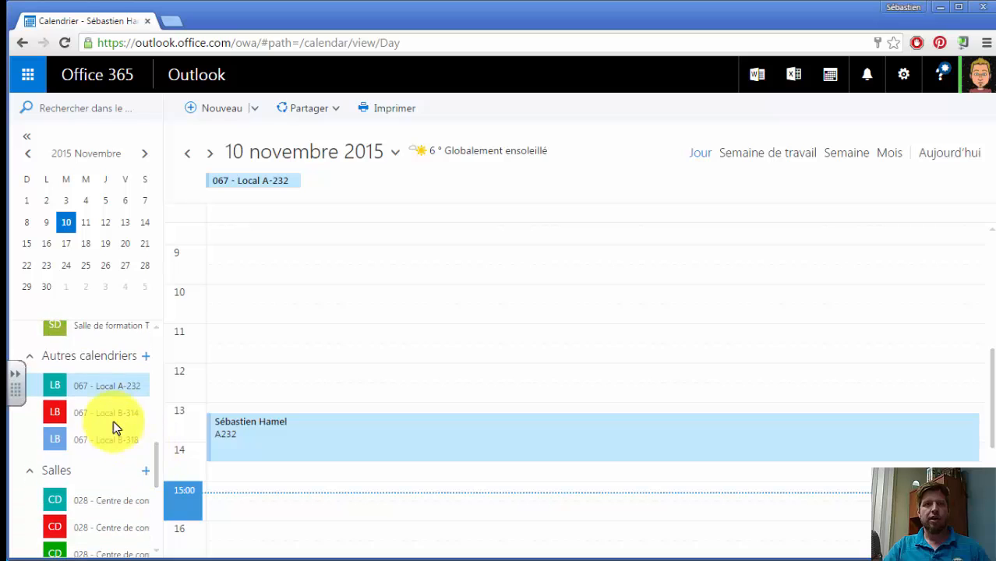
click(84, 418)
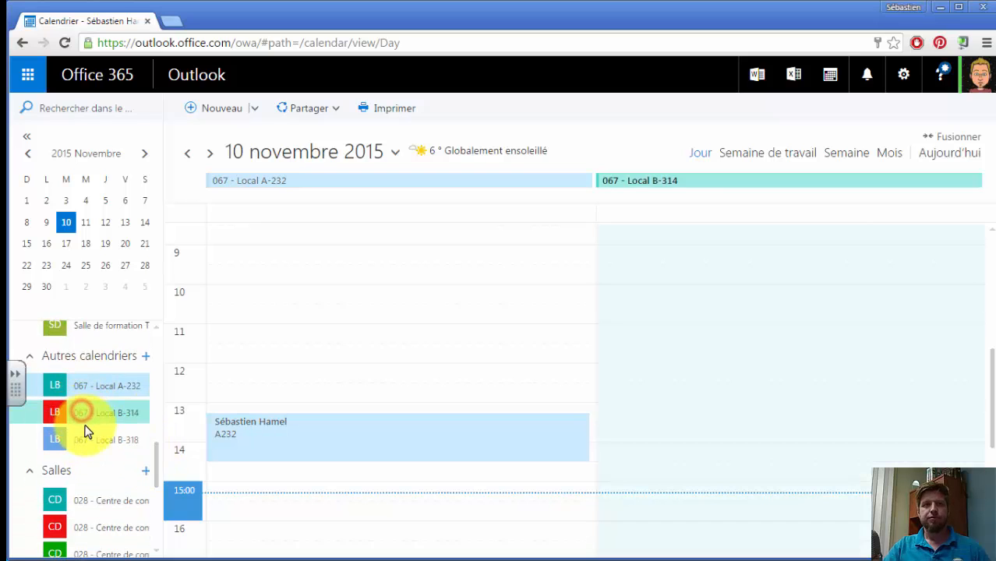
click(87, 439)
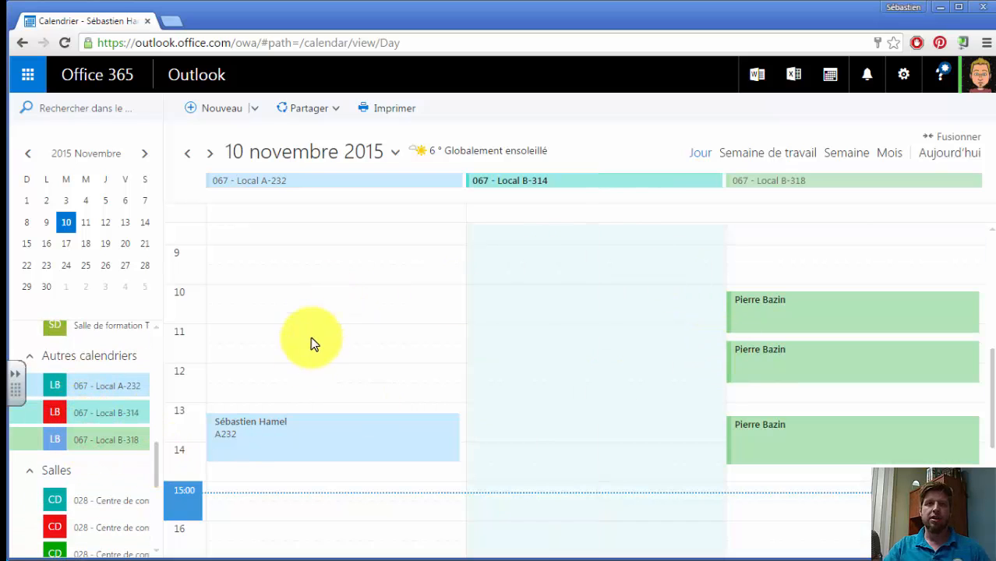
click(737, 155)
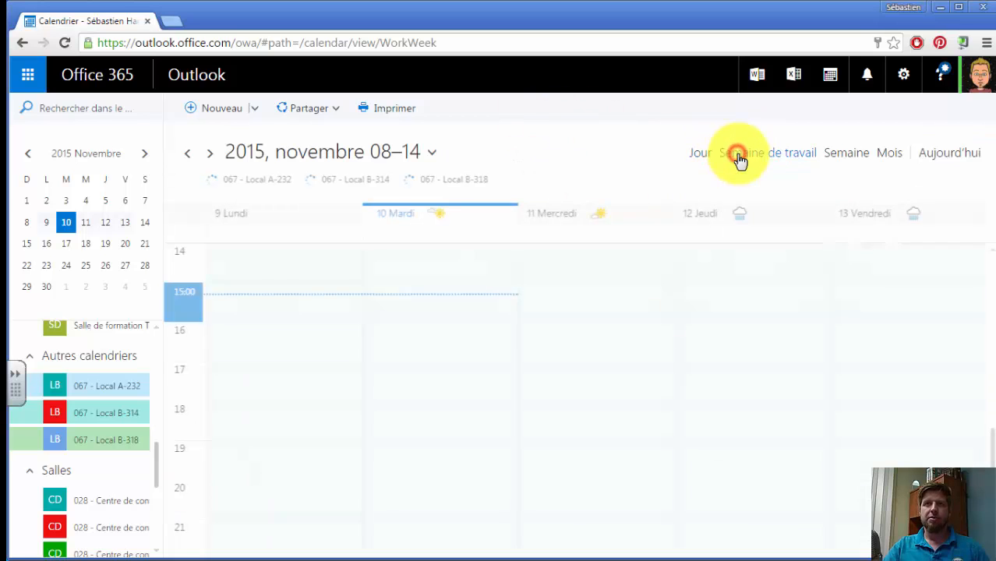
scroll(526, 410, up, 1)
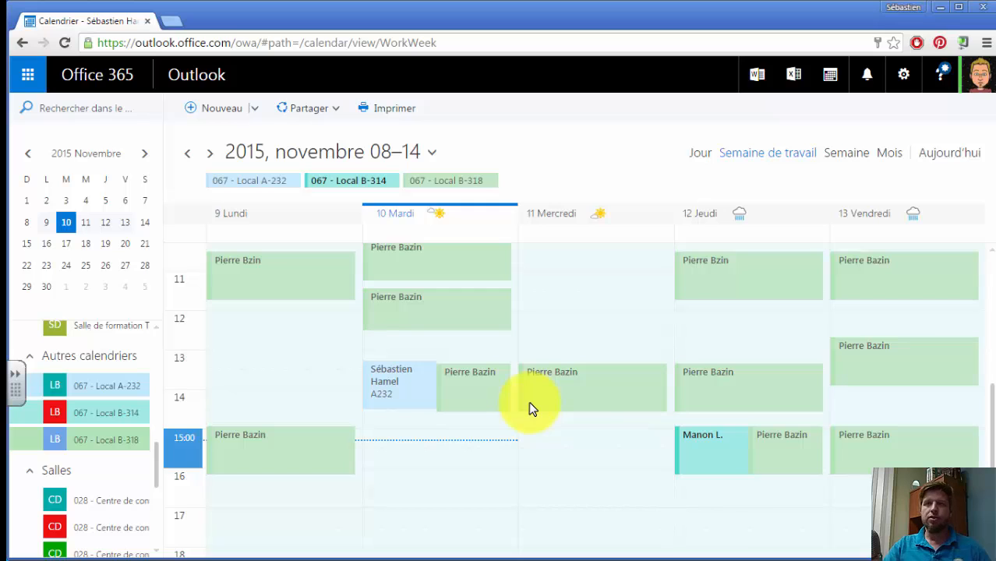
Switch to the full week view and delete the A232 reservation on Tuesday 10 November
click(847, 158)
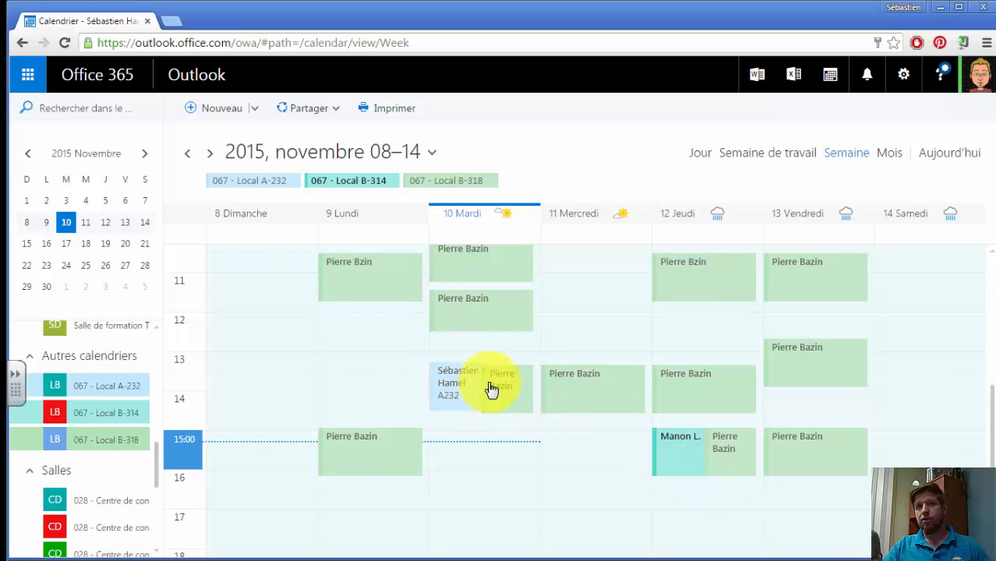
right_click(448, 384)
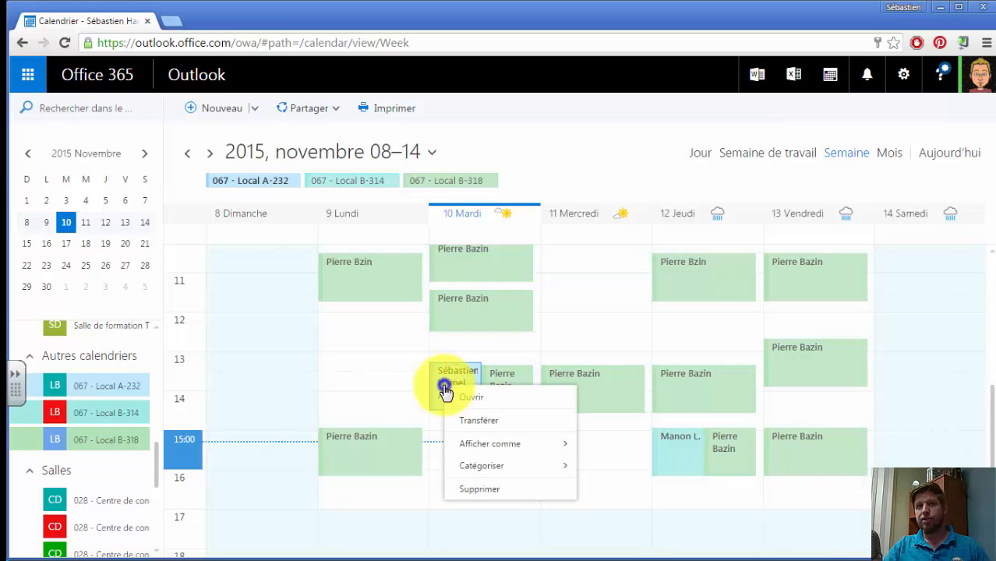
click(505, 496)
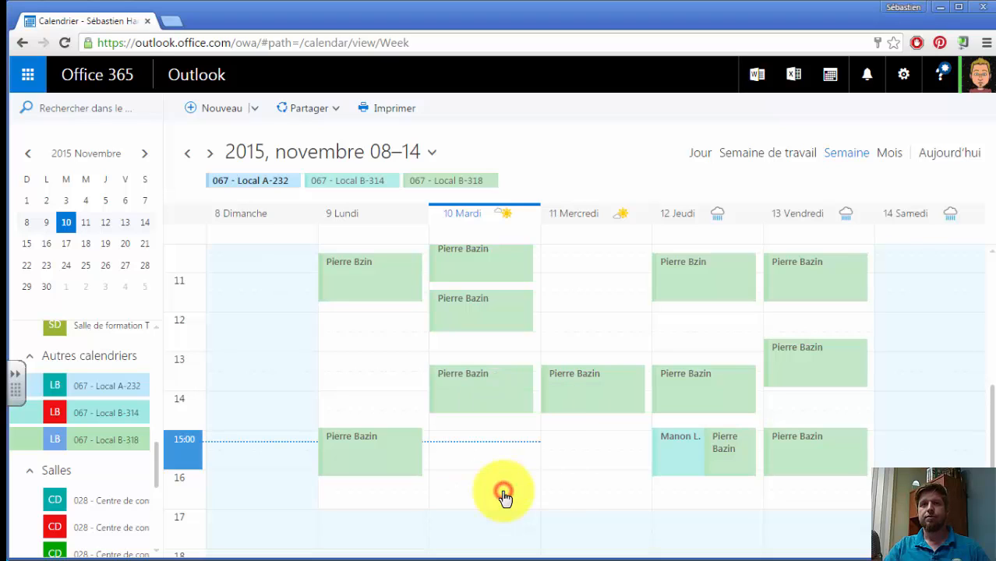